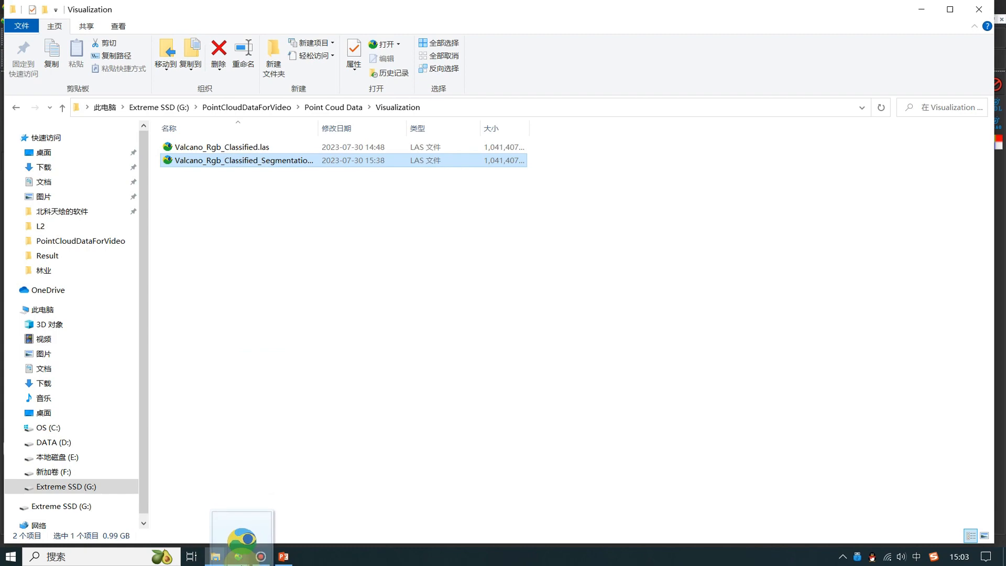
# - Switch to the Point Cloud Automata Viewer and load Valcano_Rgb_Classified_Segmentation.las as a LAS cloud, accepting the preset import fields
pyautogui.moveTo(238, 559)
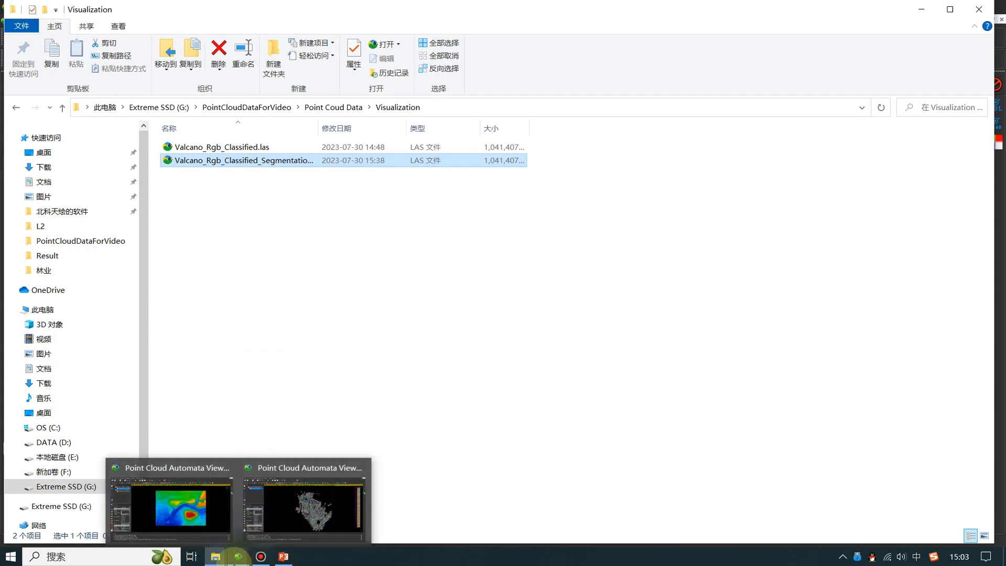
pyautogui.click(172, 505)
pyautogui.click(453, 270)
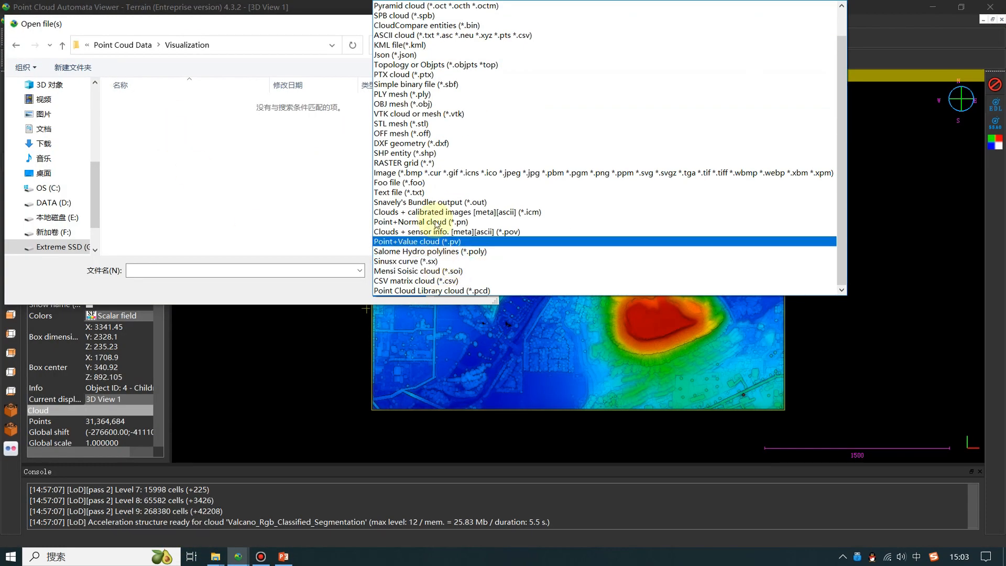
pyautogui.scroll(1, 464, 34)
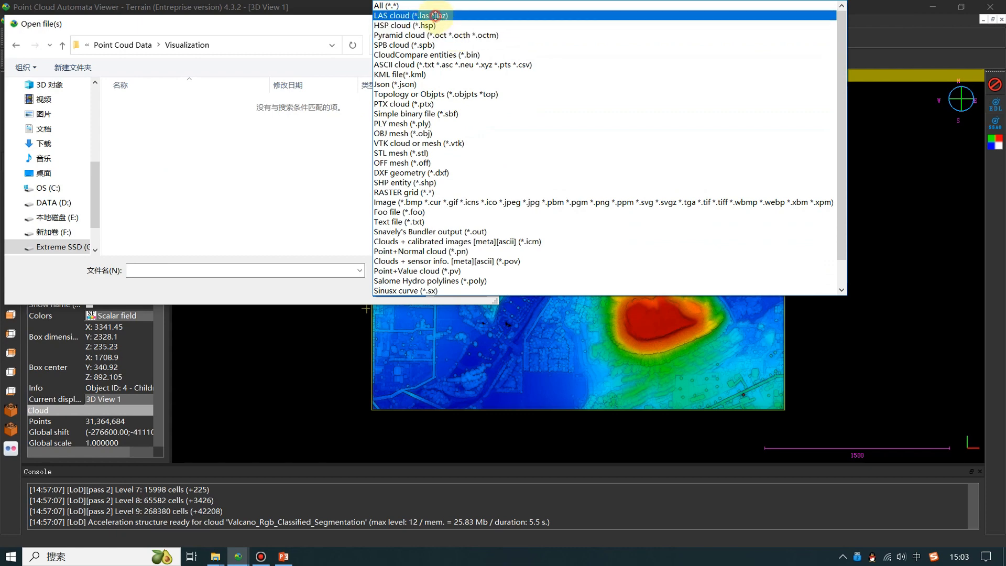
pyautogui.click(441, 17)
pyautogui.click(179, 119)
pyautogui.doubleClick(179, 120)
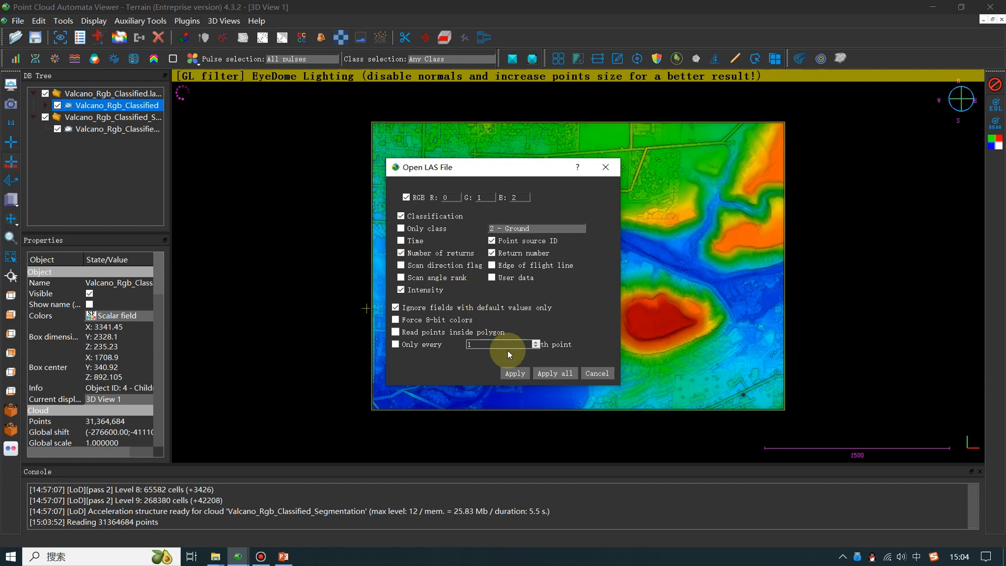
pyautogui.click(515, 377)
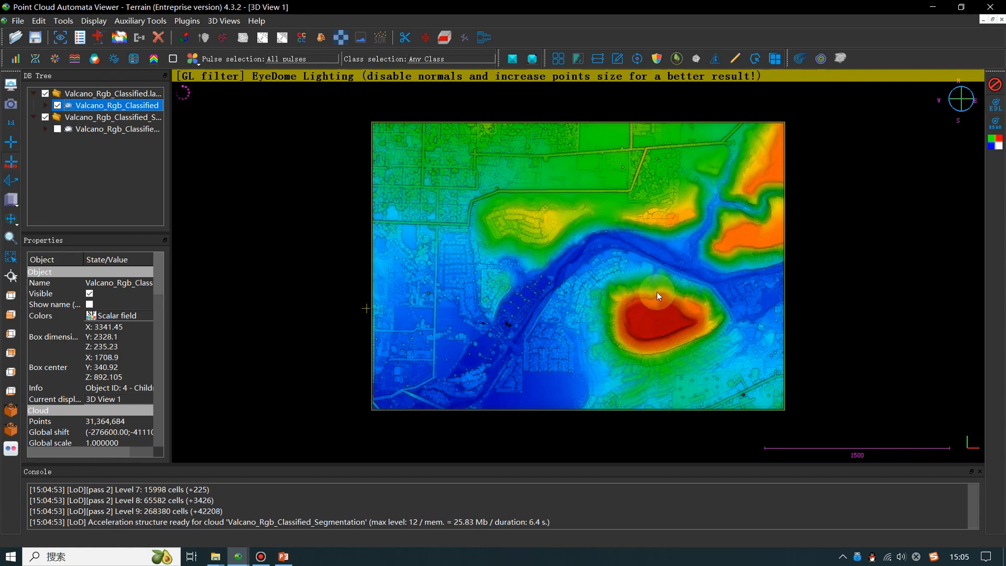
# - Render the Valcano_Rgb_Classified cloud by elevation with the SPECTRAL colour scheme and inspect the river and hills
pyautogui.scroll(3, 612, 310)
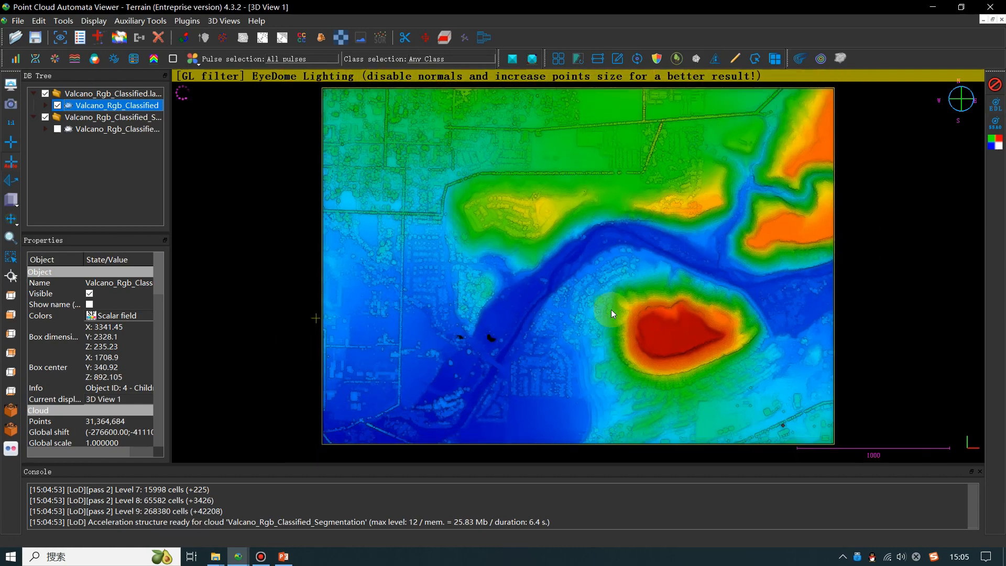
pyautogui.scroll(-1, 611, 310)
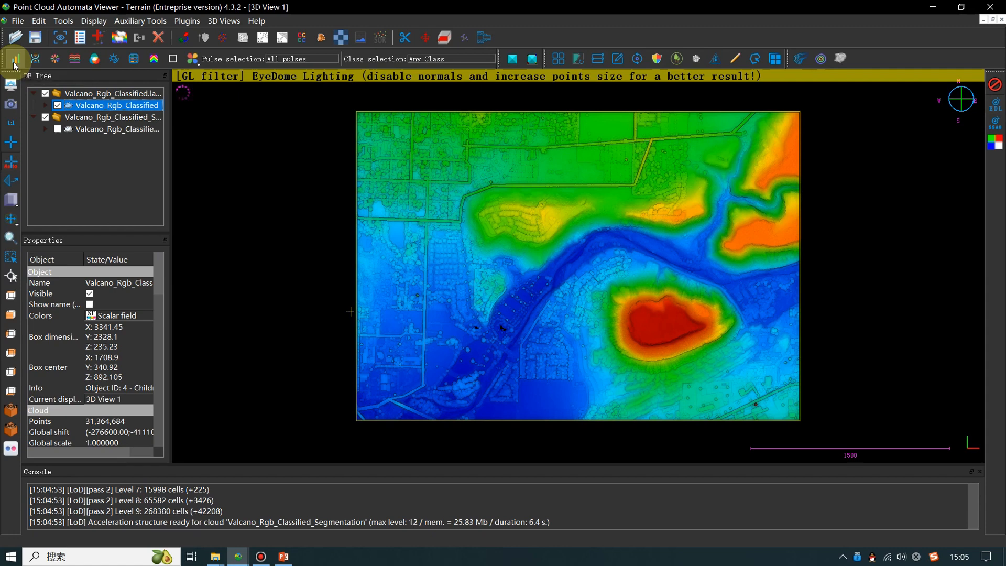
pyautogui.click(15, 62)
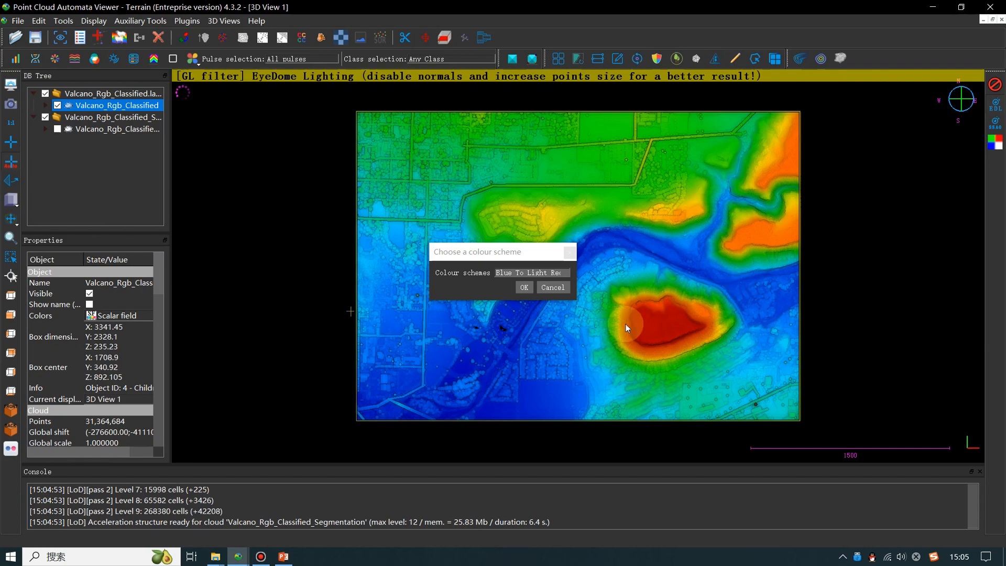
pyautogui.click(545, 273)
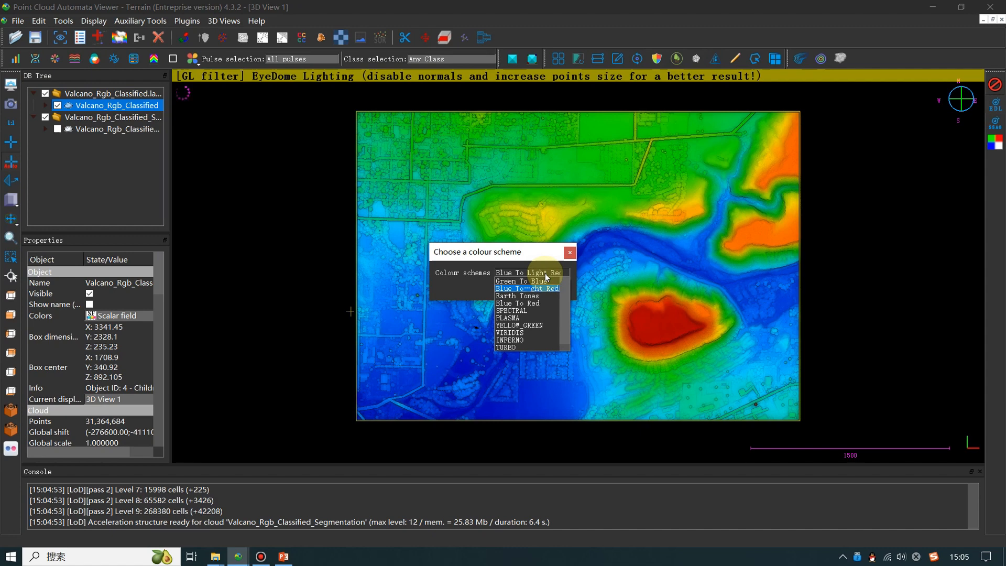
pyautogui.click(527, 313)
pyautogui.click(524, 292)
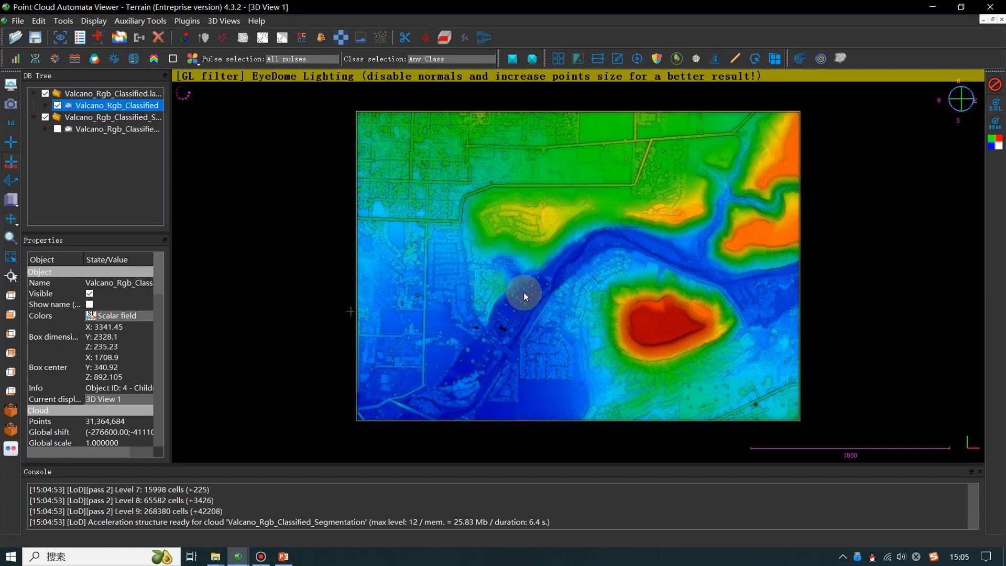
pyautogui.scroll(5, 547, 351)
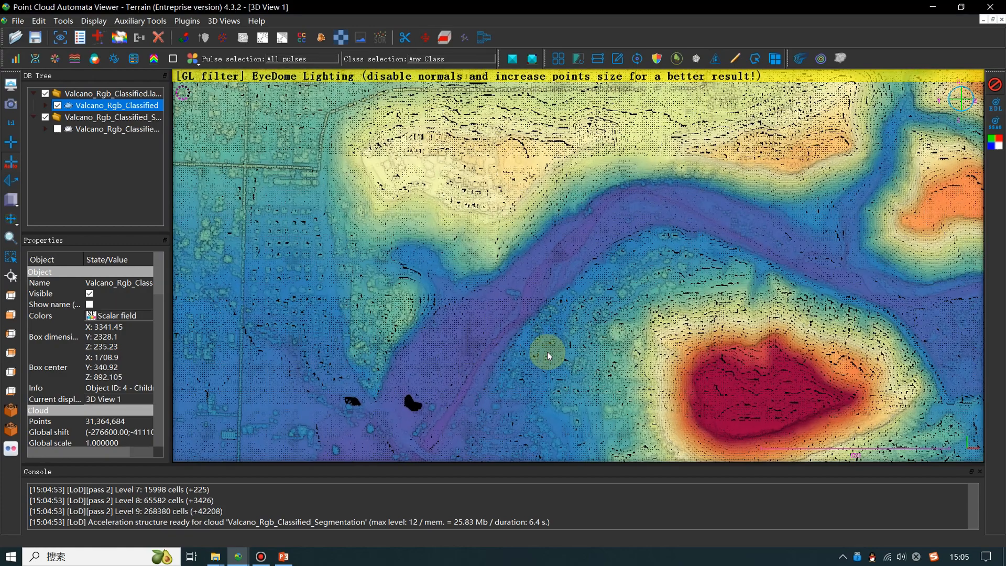
pyautogui.moveTo(599, 326); pyautogui.dragTo(542, 221, button='right')
pyautogui.moveTo(643, 337); pyautogui.dragTo(672, 407, button='right')
pyautogui.moveTo(584, 229); pyautogui.dragTo(642, 285, button='right')
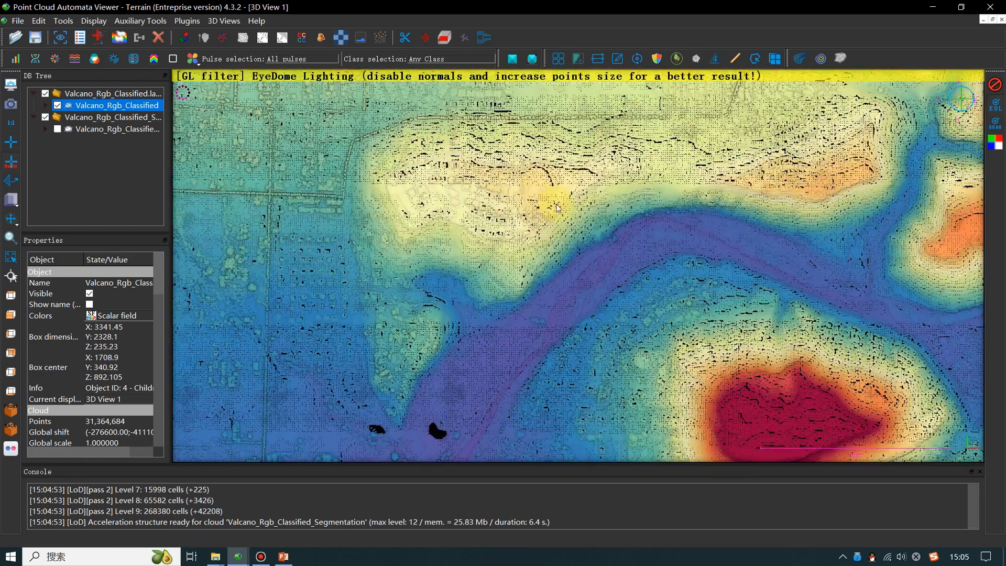
pyautogui.moveTo(524, 196); pyautogui.dragTo(617, 244, button='right')
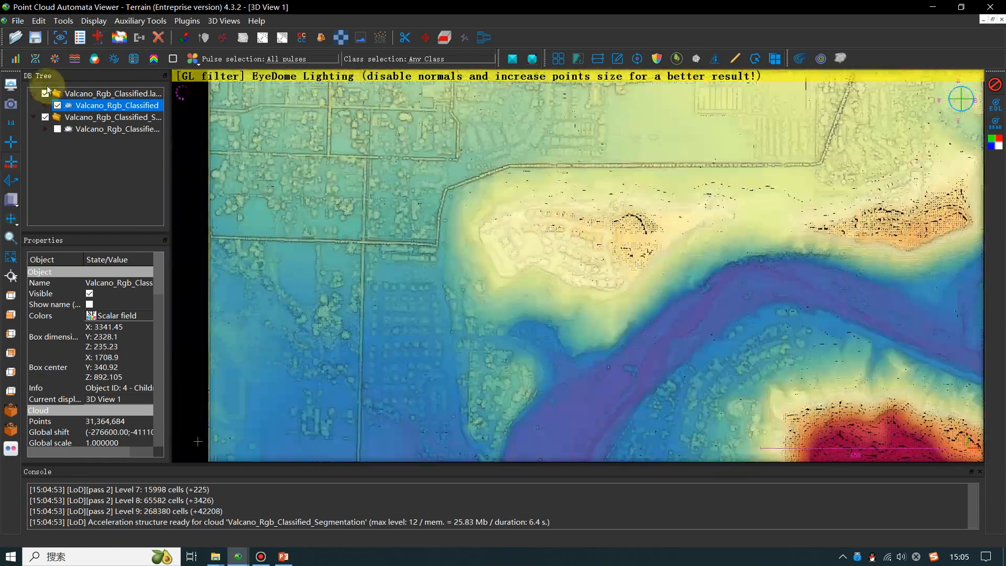
# - Render the selected cloud with the YELLOW_GREEN colour scheme and inspect the terrain around the river
pyautogui.click(15, 58)
pyautogui.click(564, 273)
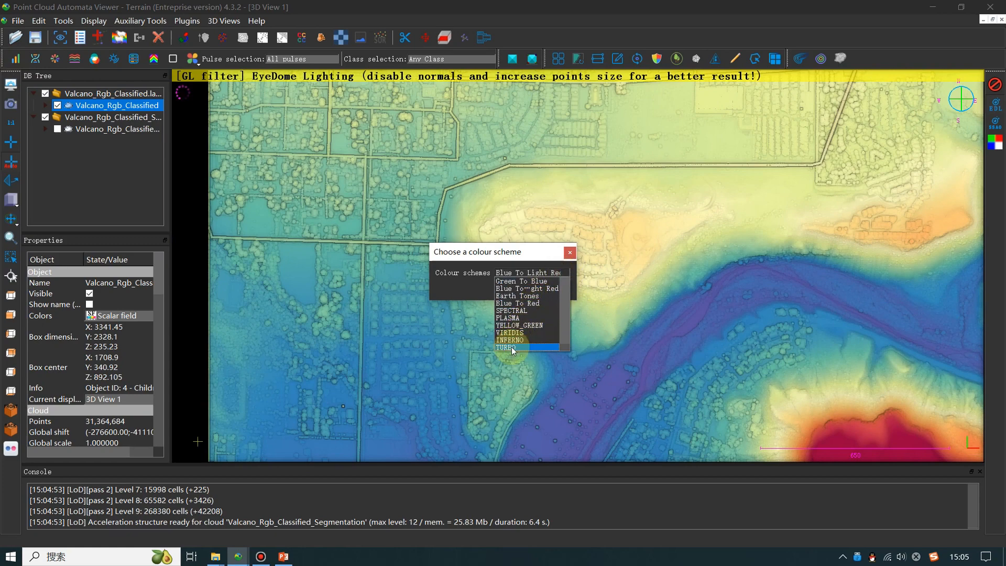
pyautogui.click(518, 326)
pyautogui.click(521, 285)
pyautogui.scroll(-5, 523, 291)
pyautogui.moveTo(613, 332); pyautogui.dragTo(469, 190, button='right')
pyautogui.moveTo(644, 222); pyautogui.dragTo(548, 320, button='right')
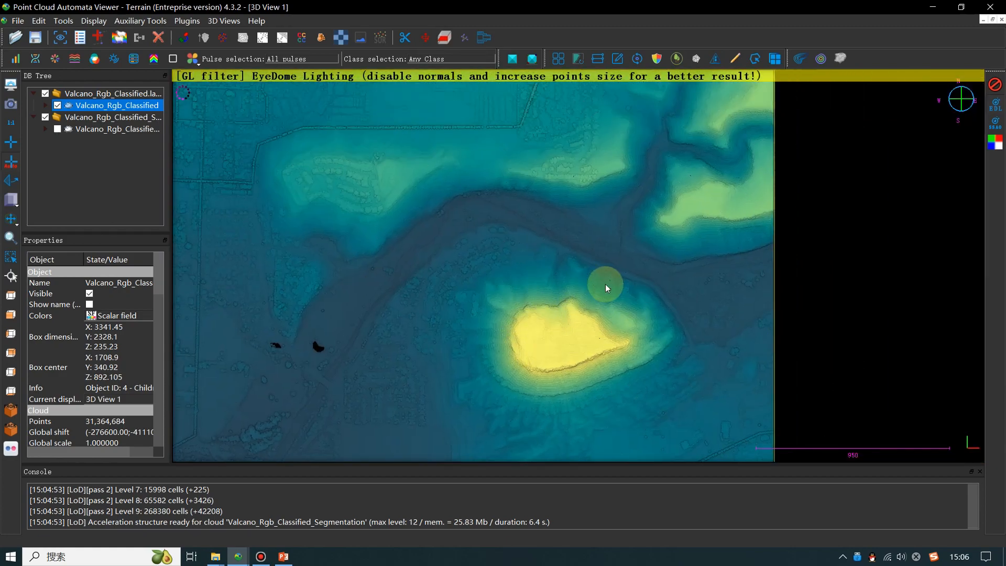
pyautogui.scroll(5, 605, 285)
pyautogui.moveTo(520, 241); pyautogui.dragTo(741, 304, button='right')
pyautogui.scroll(5, 517, 258)
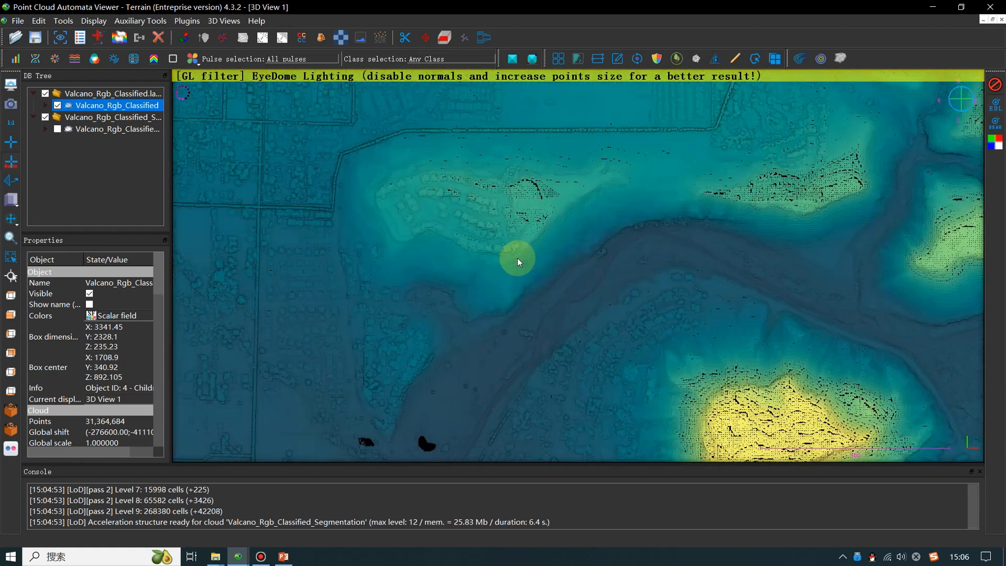
pyautogui.moveTo(517, 258); pyautogui.dragTo(398, 185, button='right')
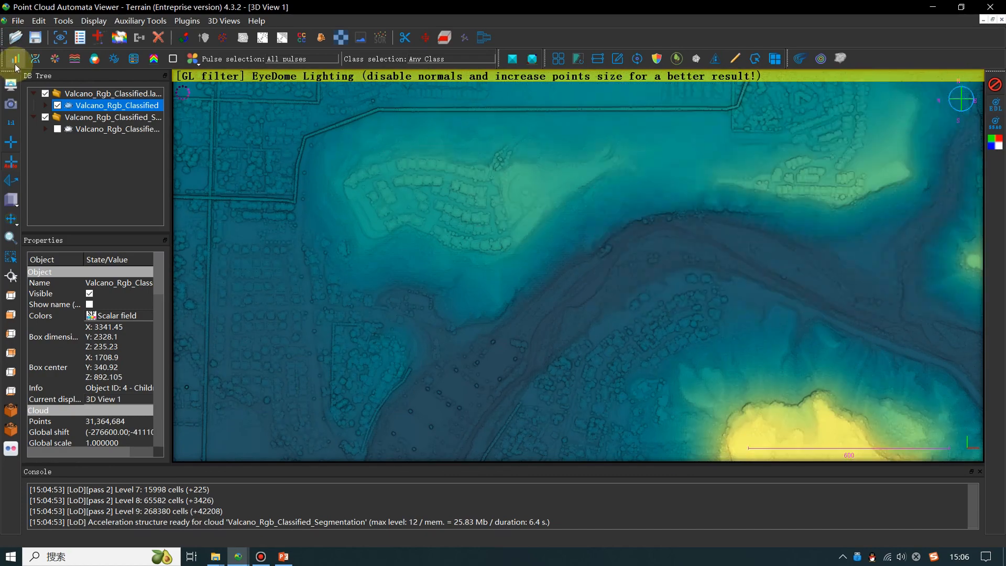
# - Render the selected cloud with the Earth Tones colour scheme
pyautogui.click(15, 61)
pyautogui.click(552, 273)
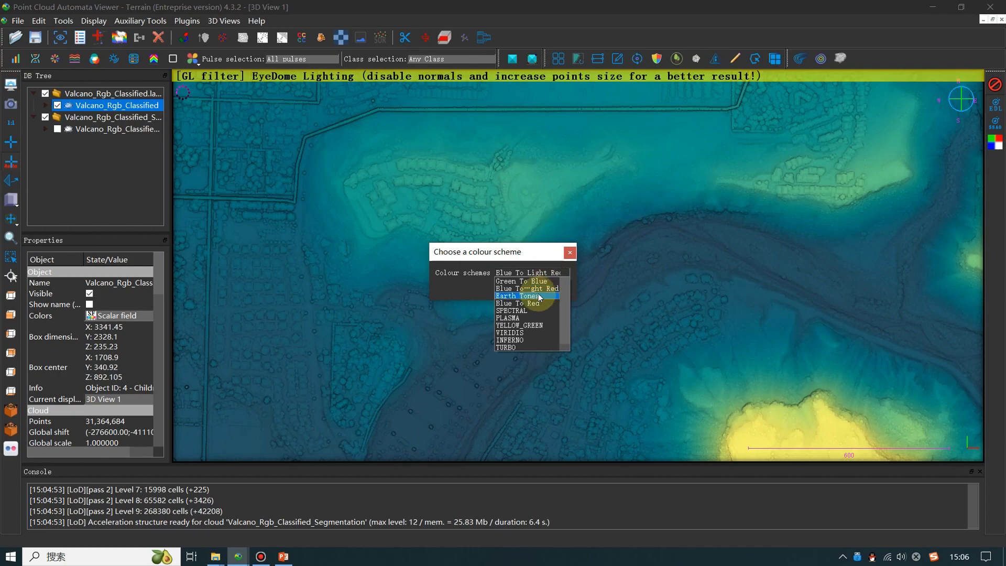
pyautogui.click(537, 295)
pyautogui.click(525, 287)
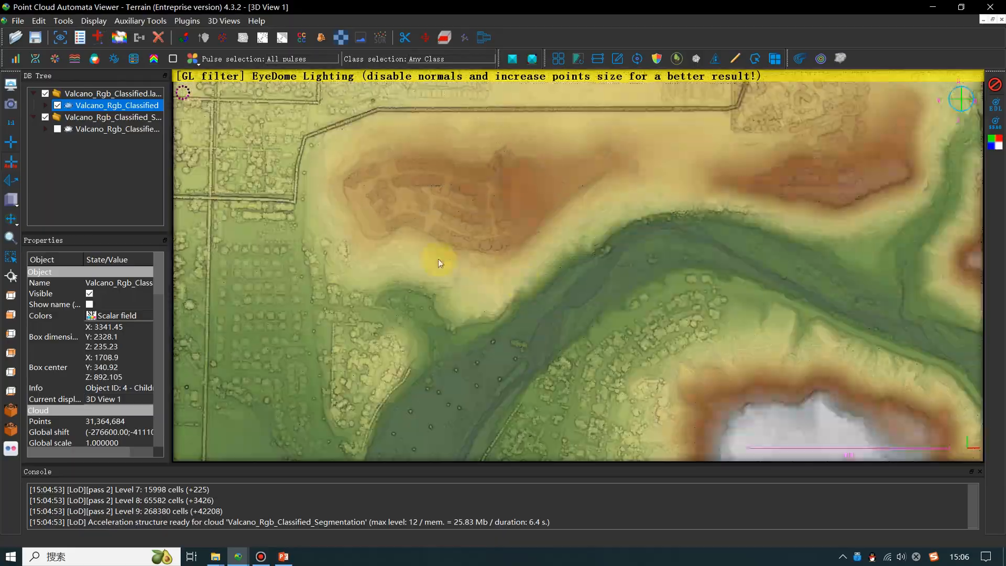
# - Examine the riverbed, the residential areas and the volcano in the earth-tone rendering at close range
pyautogui.scroll(2, 573, 393)
pyautogui.moveTo(572, 422); pyautogui.dragTo(666, 336, button='right')
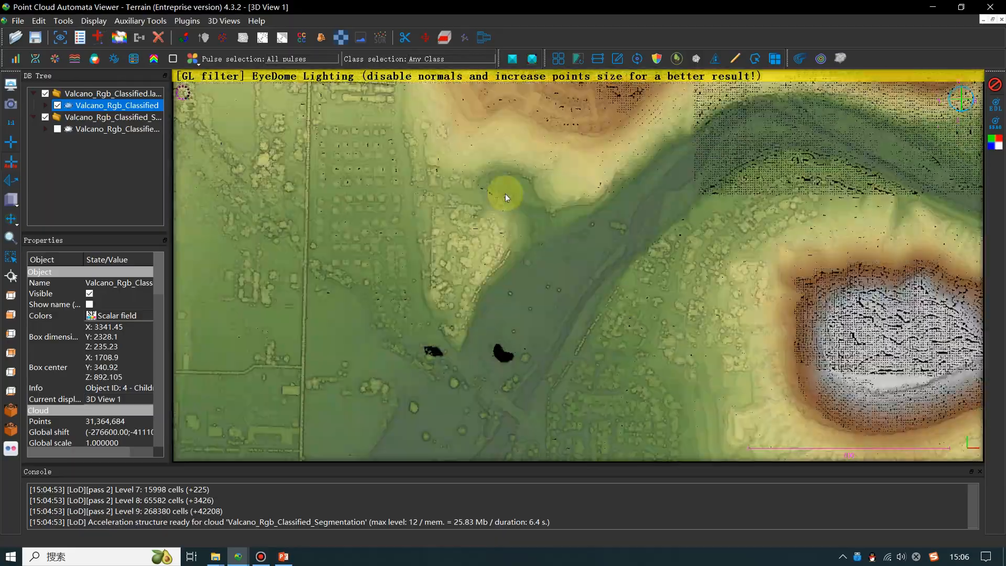
pyautogui.moveTo(505, 195); pyautogui.dragTo(532, 331, button='right')
pyautogui.moveTo(492, 222); pyautogui.dragTo(470, 424, button='right')
pyautogui.moveTo(556, 287); pyautogui.dragTo(488, 137, button='right')
pyautogui.scroll(7, 553, 307)
pyautogui.moveTo(466, 342); pyautogui.dragTo(608, 173, button='right')
pyautogui.moveTo(510, 292); pyautogui.dragTo(585, 190, button='right')
pyautogui.scroll(-6, 540, 282)
pyautogui.moveTo(550, 279); pyautogui.dragTo(436, 211, button='right')
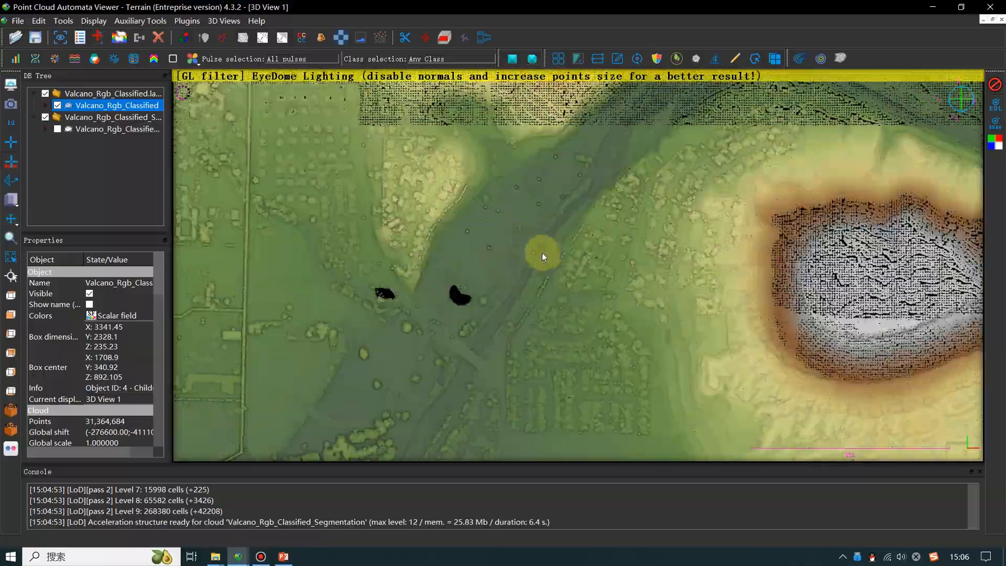
pyautogui.moveTo(688, 298); pyautogui.dragTo(643, 308, button='right')
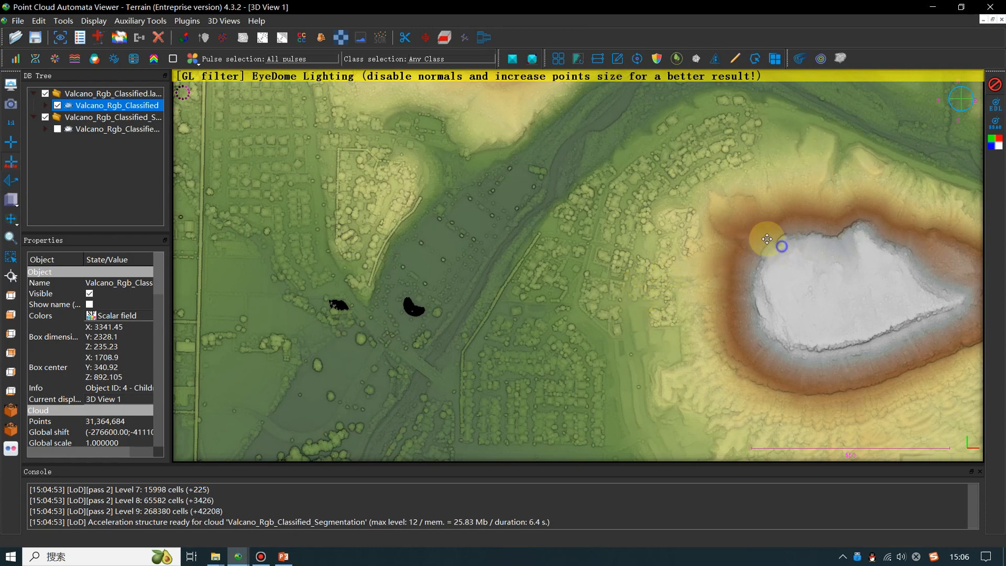
pyautogui.moveTo(781, 248); pyautogui.dragTo(734, 220, button='right')
pyautogui.scroll(5, 707, 340)
pyautogui.moveTo(438, 276); pyautogui.dragTo(511, 268, button='right')
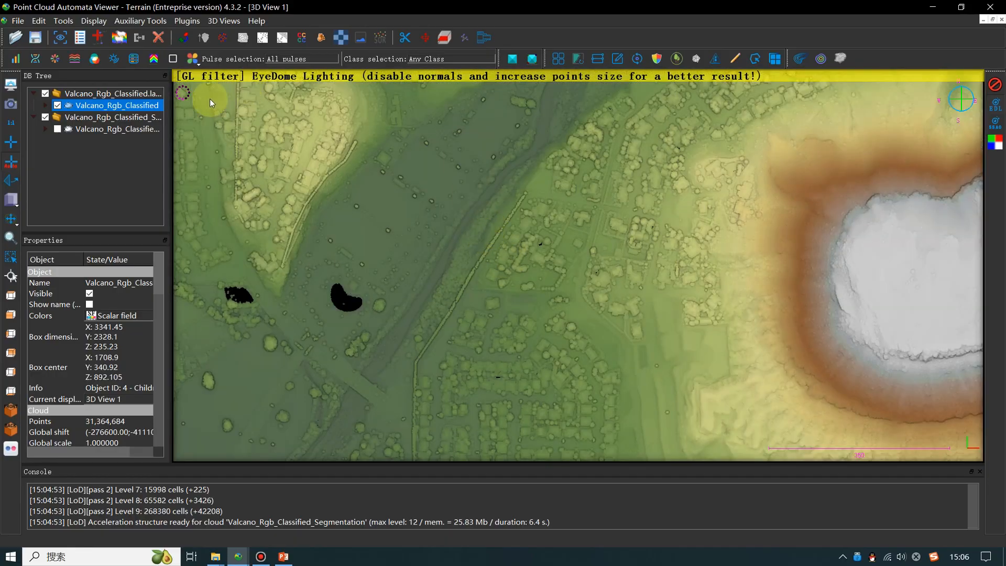
# - Render the cloud by banding with a period of 5.000 in the Z direction and inspect the bands around the volcano
pyautogui.click(35, 59)
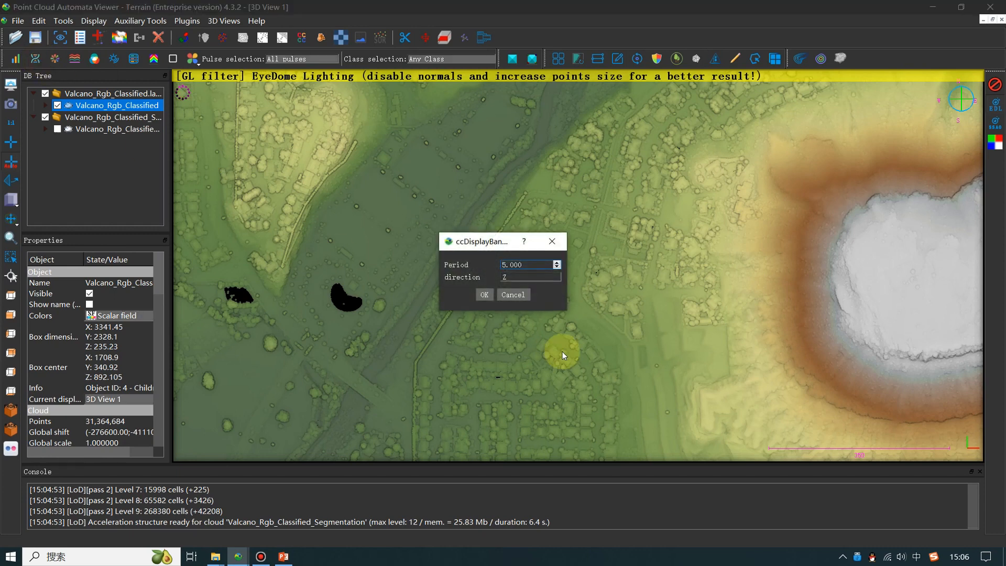
pyautogui.click(483, 295)
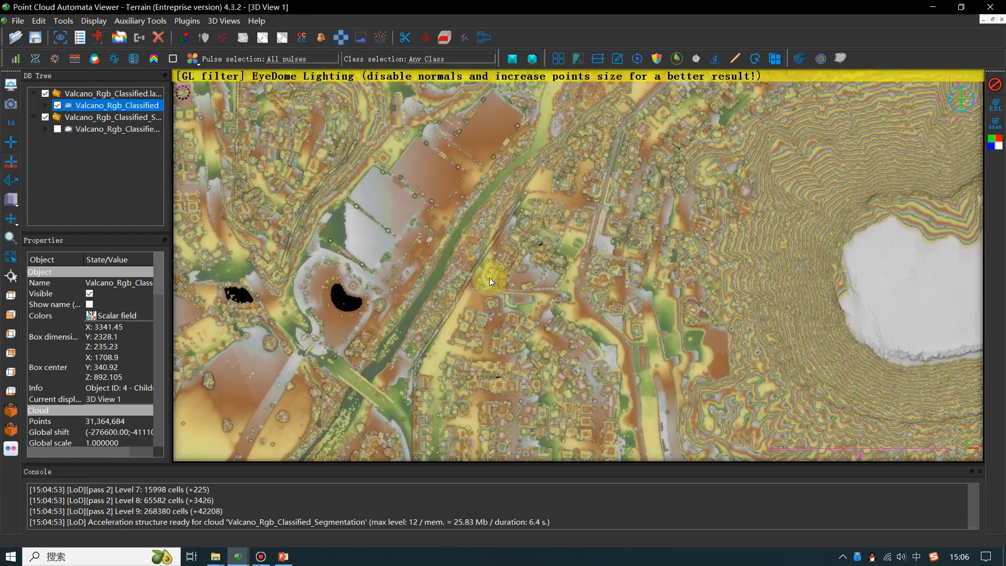
pyautogui.moveTo(490, 278)
pyautogui.mouseDown()
pyautogui.moveTo(731, 281)
pyautogui.moveTo(622, 231)
pyautogui.moveTo(699, 232)
pyautogui.moveTo(581, 221)
pyautogui.mouseUp()
pyautogui.scroll(9, 689, 285)
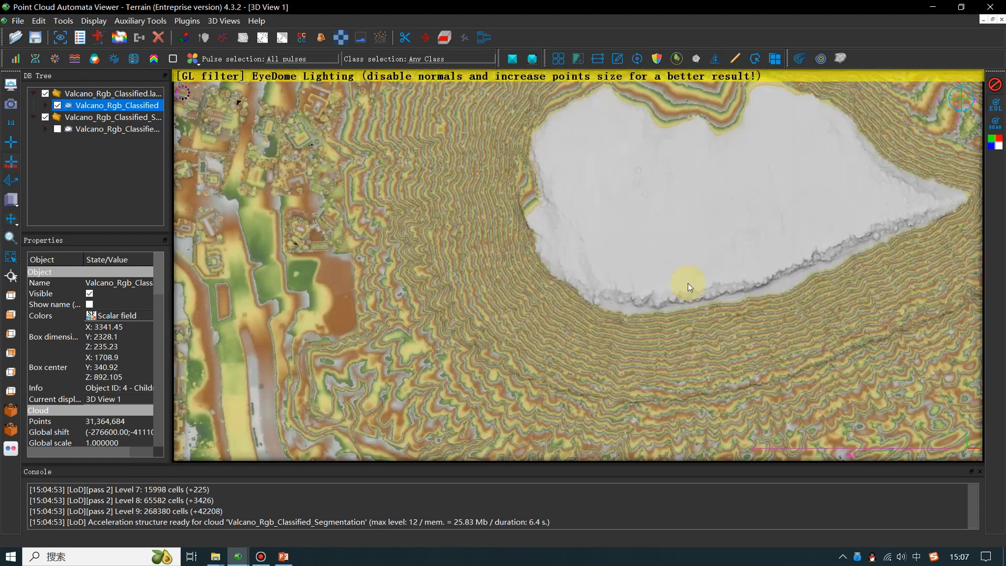
pyautogui.moveTo(713, 239); pyautogui.dragTo(619, 372, button='right')
pyautogui.moveTo(682, 268); pyautogui.dragTo(571, 222, button='right')
pyautogui.moveTo(625, 276); pyautogui.dragTo(598, 238, button='right')
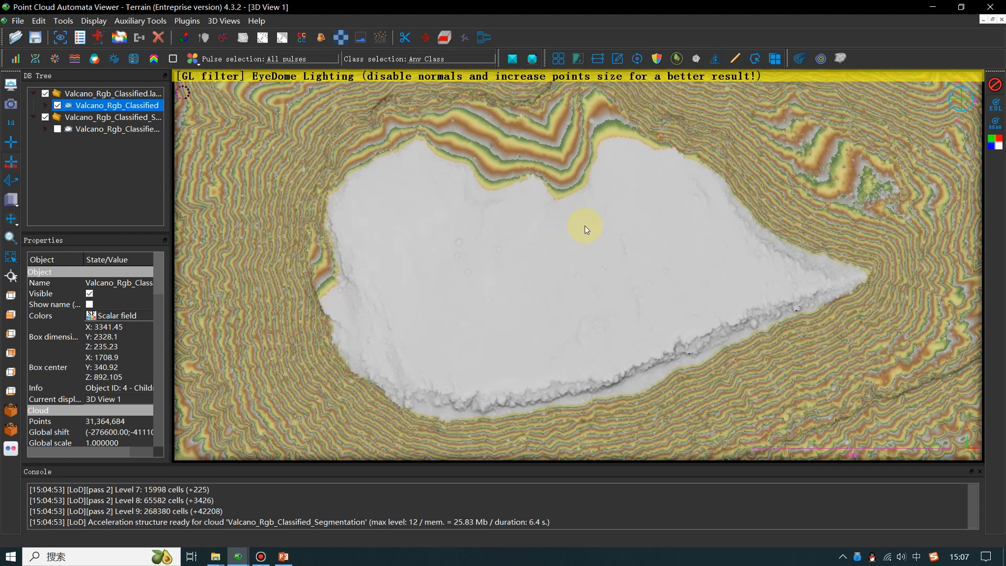
pyautogui.moveTo(504, 282); pyautogui.dragTo(592, 238, button='right')
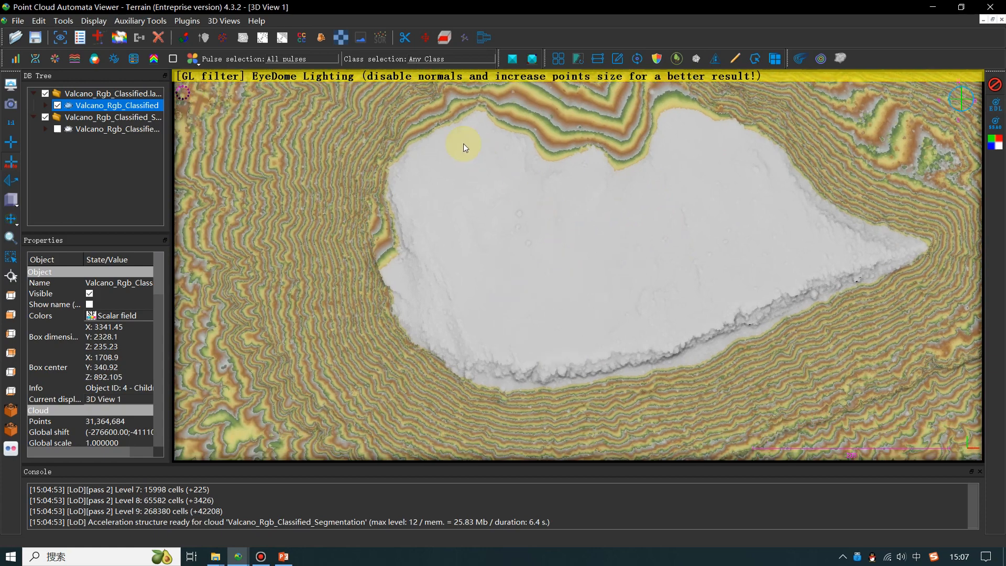
# - Restrict the displayed points to class 2 - Ground and render them by banding
pyautogui.click(465, 59)
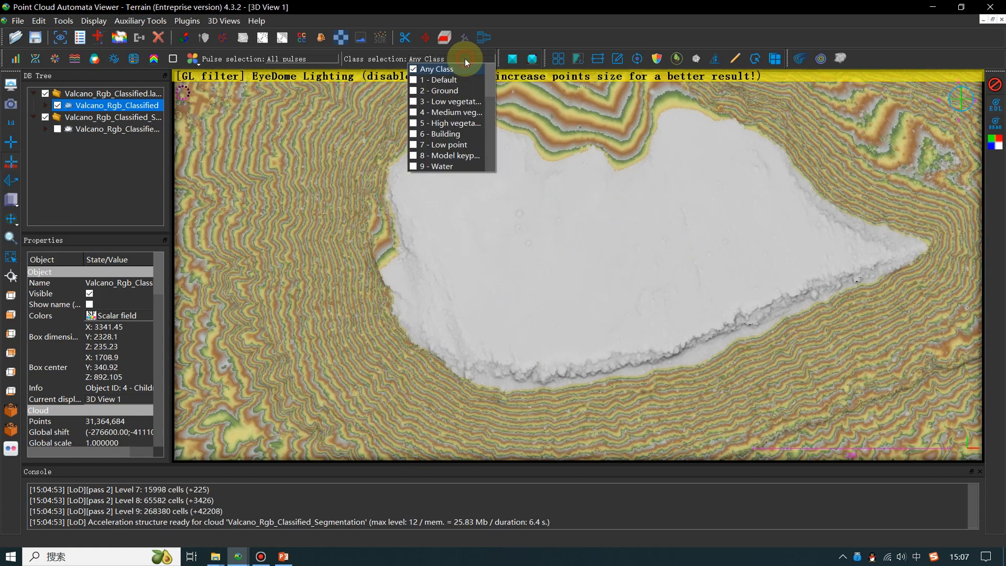
pyautogui.click(455, 94)
pyautogui.click(32, 61)
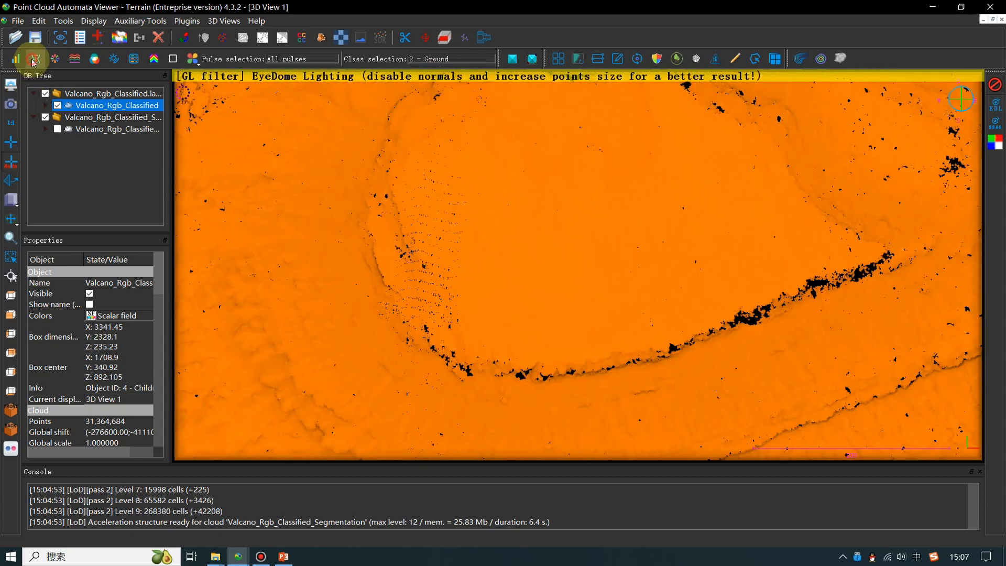
pyautogui.click(480, 290)
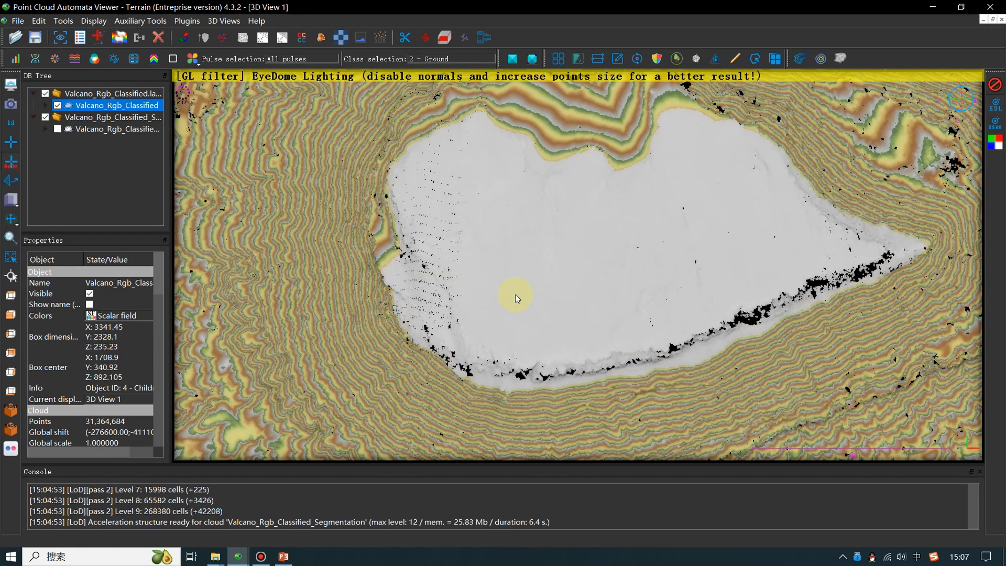
# - Examine the elevation bands of the ground points on the volcano's slopes, summit and surroundings
pyautogui.moveTo(501, 273); pyautogui.dragTo(741, 393, button='right')
pyautogui.moveTo(435, 420); pyautogui.dragTo(560, 332, button='right')
pyautogui.moveTo(885, 179); pyautogui.dragTo(533, 269, button='right')
pyautogui.scroll(5, 634, 329)
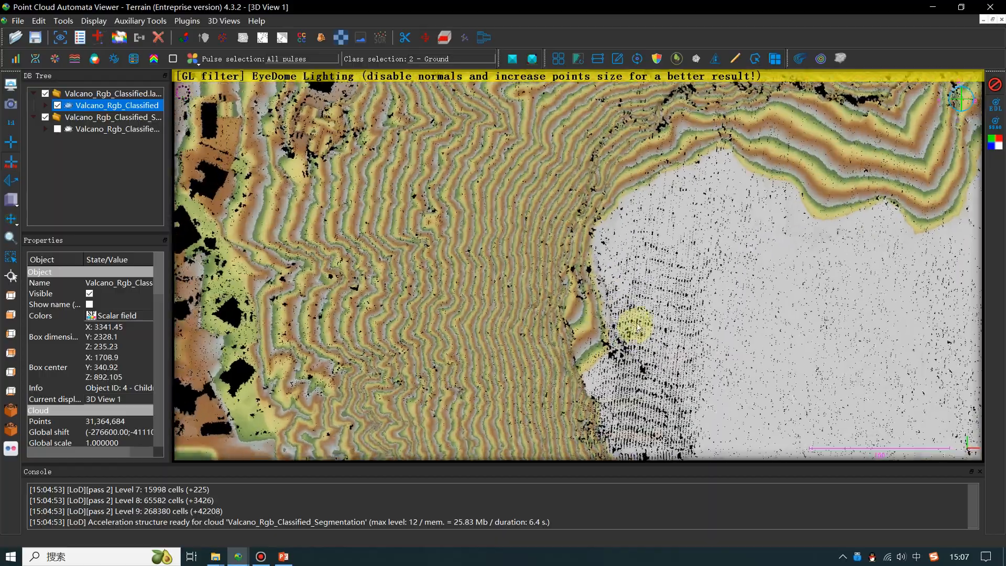
pyautogui.scroll(-1, 635, 330)
pyautogui.moveTo(634, 329); pyautogui.dragTo(325, 164, button='right')
pyautogui.moveTo(606, 283); pyautogui.dragTo(492, 376, button='right')
pyautogui.moveTo(681, 301); pyautogui.dragTo(614, 283, button='right')
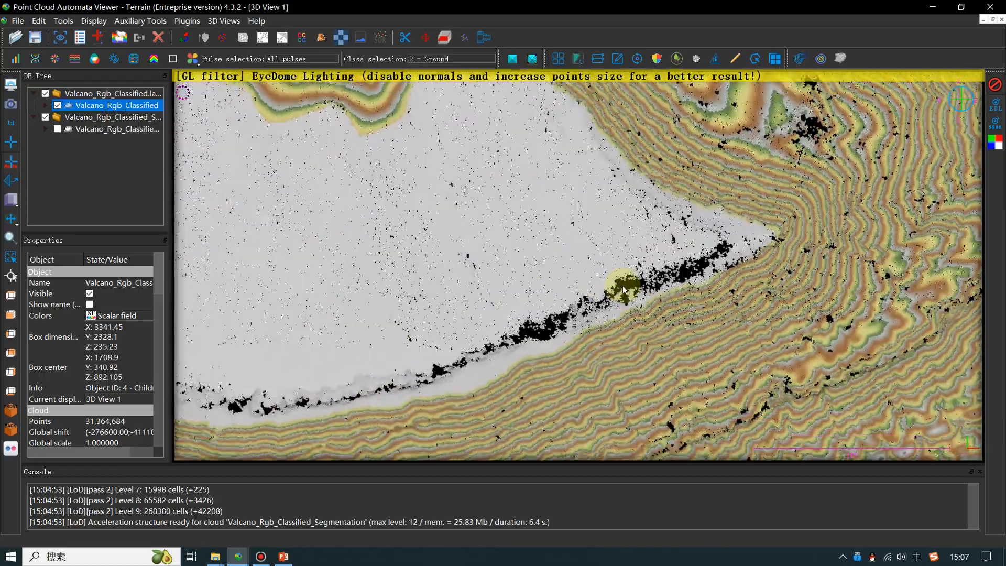
pyautogui.scroll(-5, 624, 289)
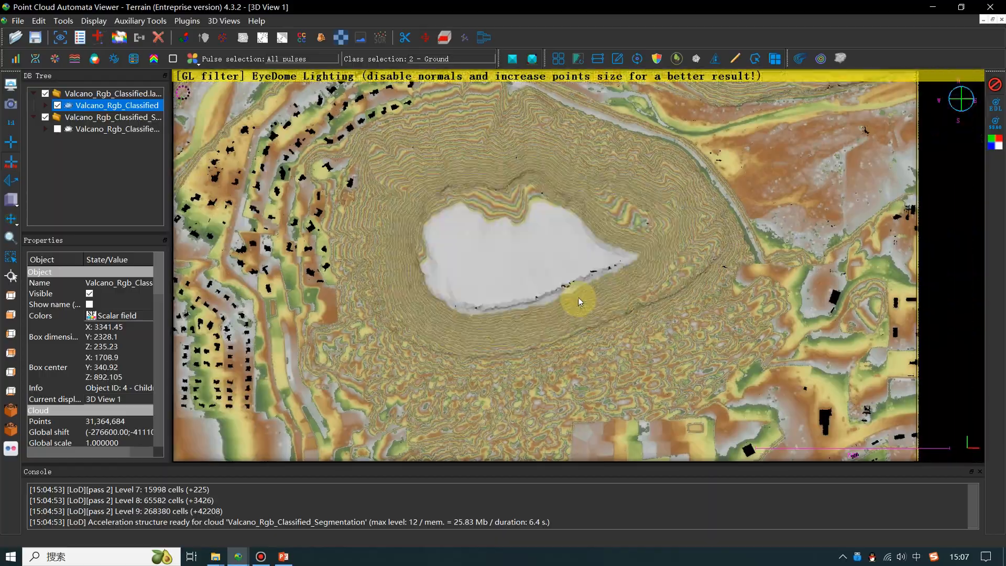
pyautogui.scroll(-2, 580, 304)
pyautogui.moveTo(531, 280); pyautogui.dragTo(550, 290, button='right')
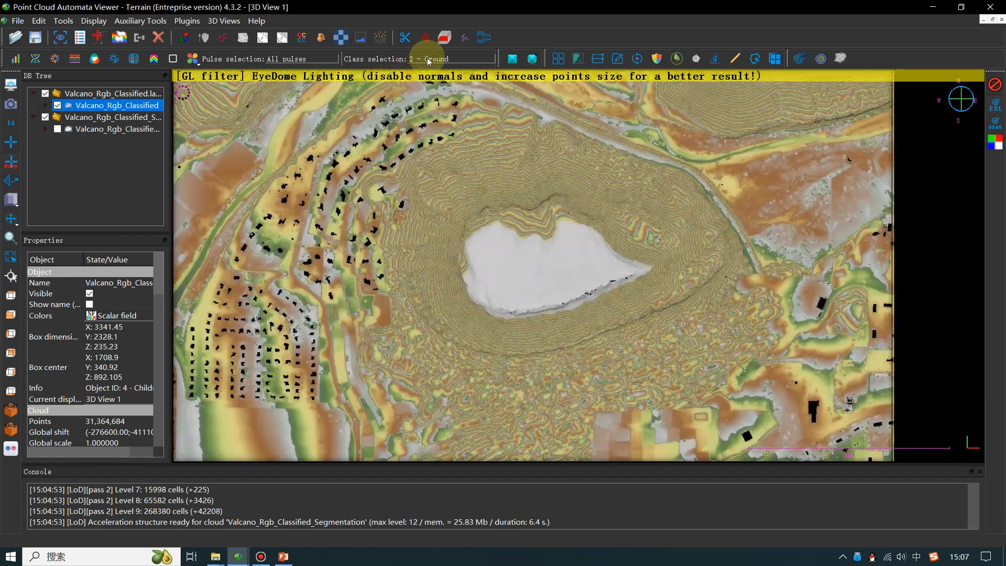
# - Set the class selection back to Any Class to show the points of all classes
pyautogui.click(429, 60)
pyautogui.click(429, 70)
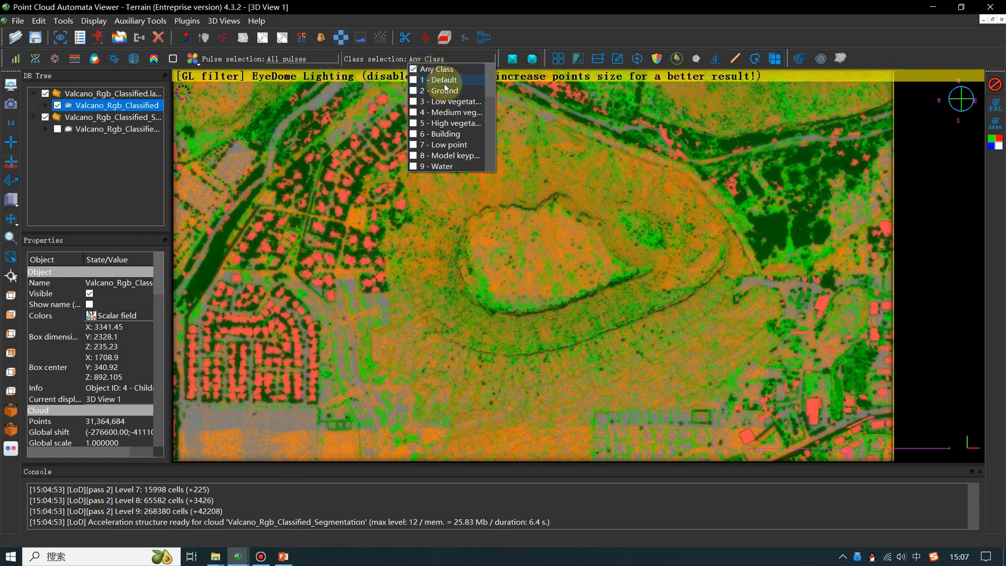
# - Restrict the displayed points to class 2 - Ground, with the residential area beside the volcano in view
pyautogui.moveTo(472, 260); pyautogui.dragTo(492, 258, button='right')
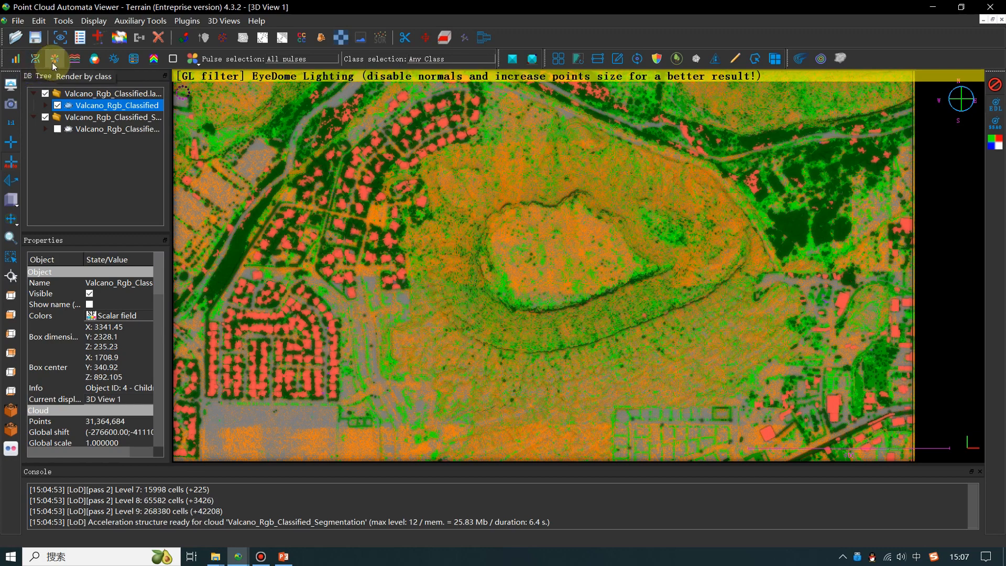
pyautogui.scroll(5, 572, 267)
pyautogui.scroll(1, 571, 268)
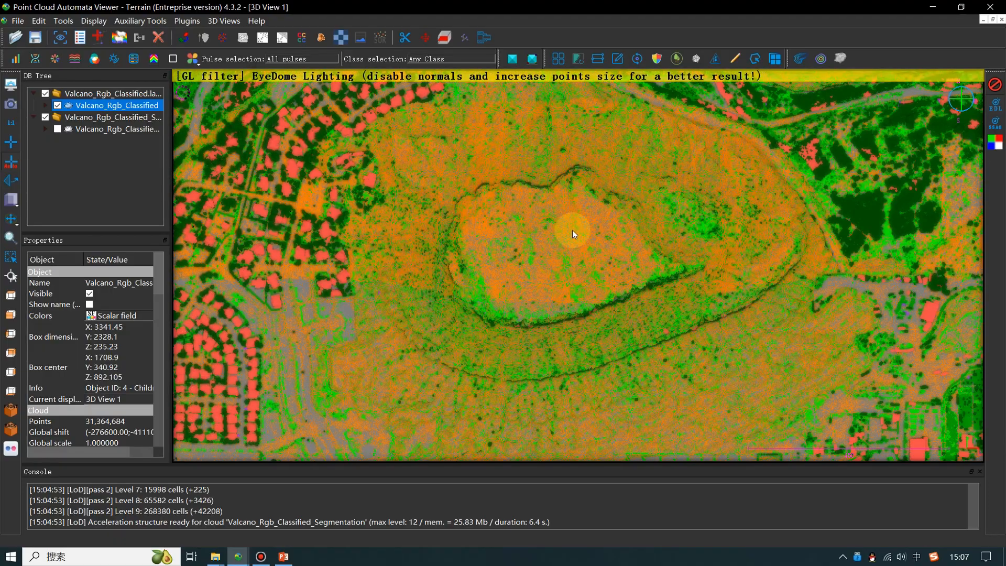
pyautogui.scroll(4, 563, 239)
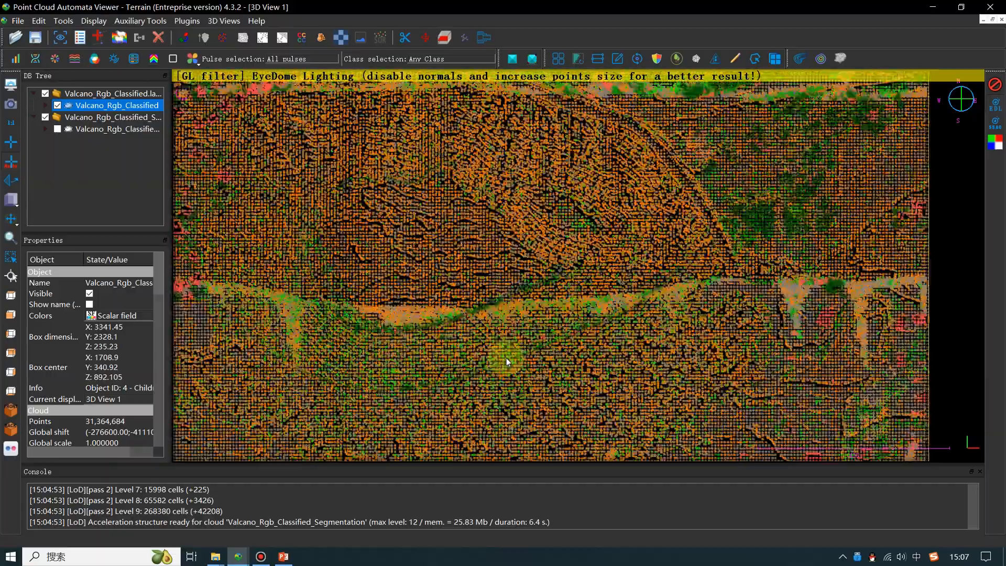
pyautogui.scroll(2, 506, 358)
pyautogui.moveTo(491, 321); pyautogui.dragTo(576, 304, button='right')
pyautogui.moveTo(441, 268); pyautogui.dragTo(505, 300, button='right')
pyautogui.click(464, 57)
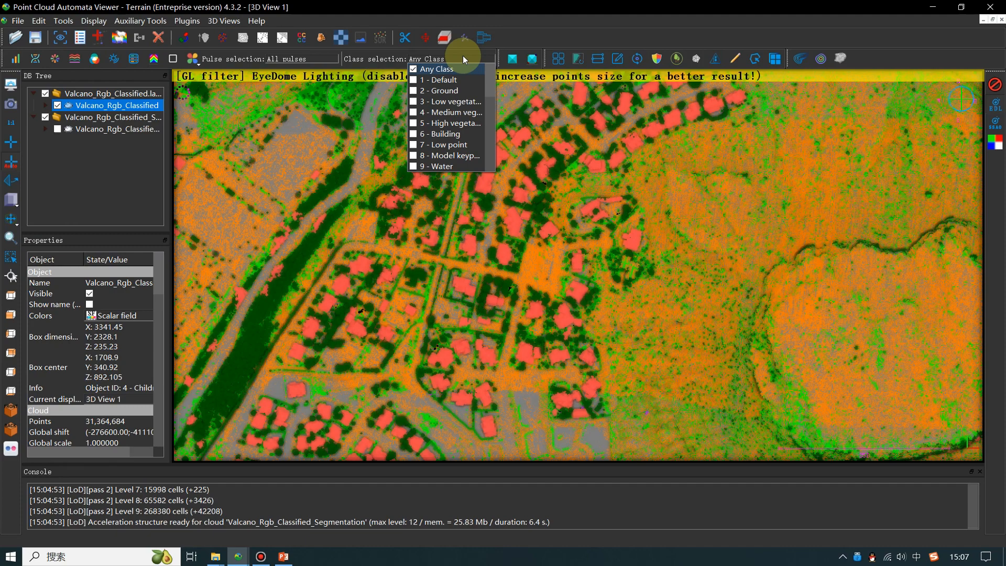
pyautogui.click(420, 94)
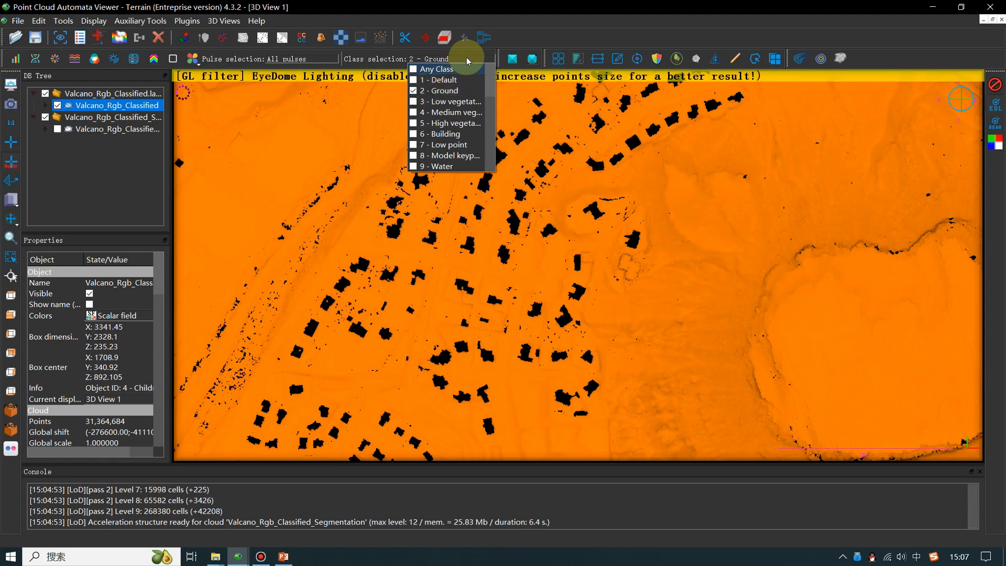
# - Add classes 3 - Low vegetation and 4 - Medium vegetation to the displayed ground points
pyautogui.click(467, 58)
pyautogui.click(464, 61)
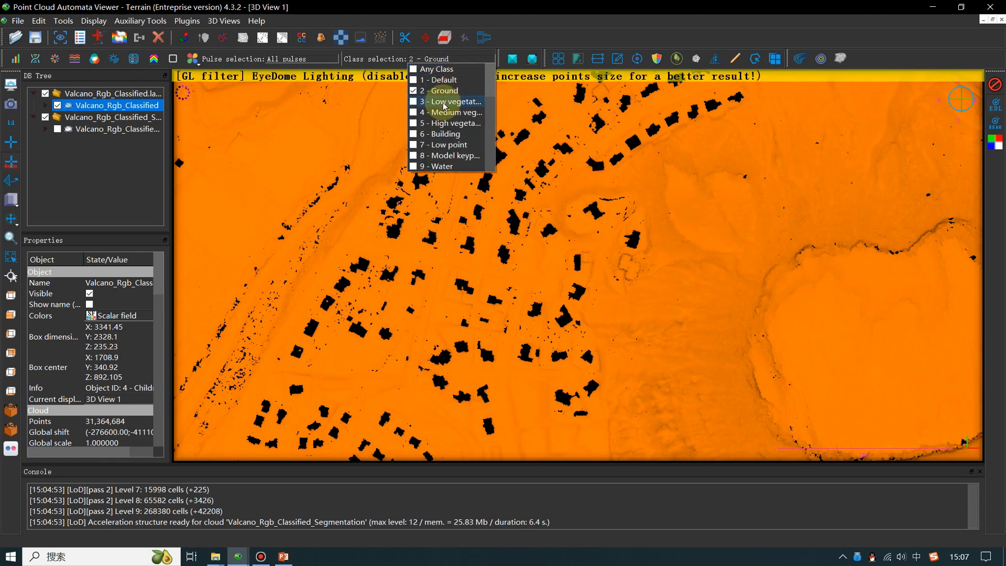
pyautogui.click(445, 102)
pyautogui.click(460, 60)
pyautogui.click(461, 60)
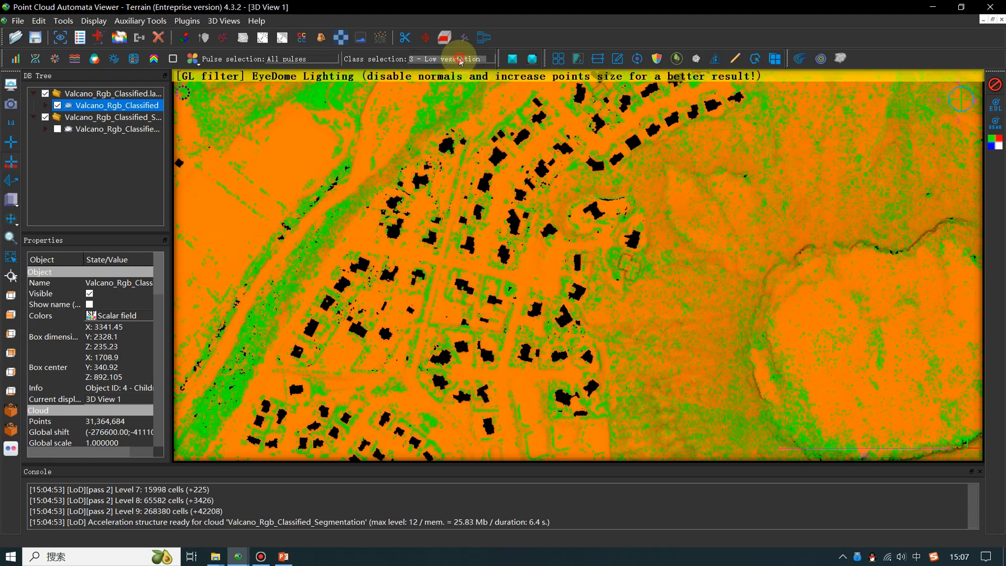
pyautogui.click(460, 59)
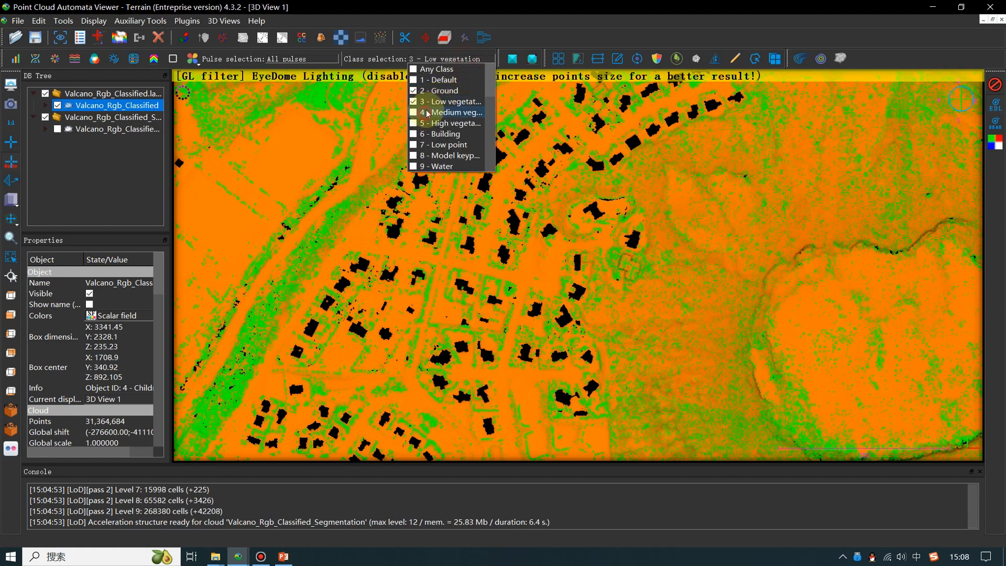
pyautogui.click(426, 113)
# - Add classes 5 - High vegetation and 6 - Building to the displayed classes
pyautogui.click(454, 59)
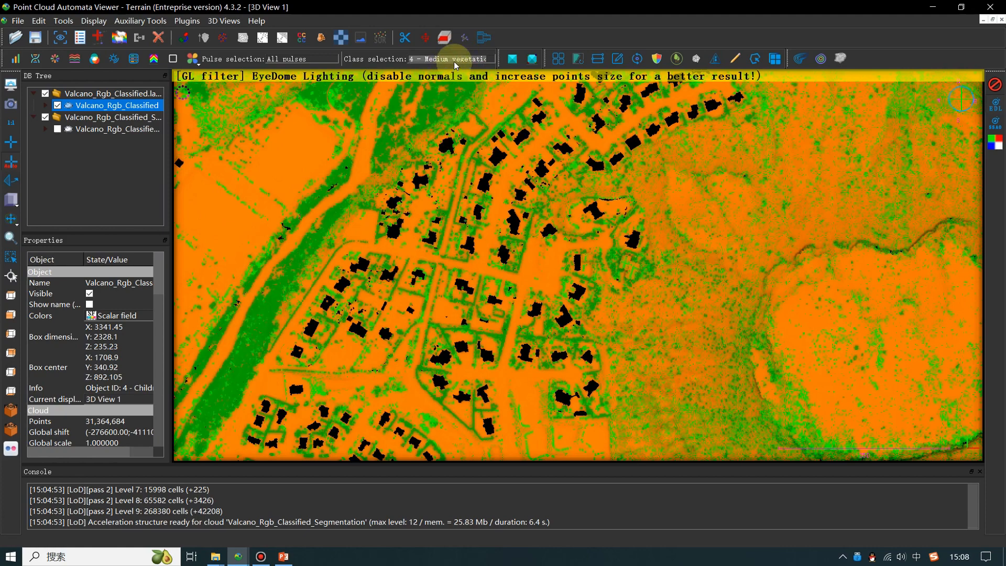
pyautogui.click(454, 61)
pyautogui.click(414, 123)
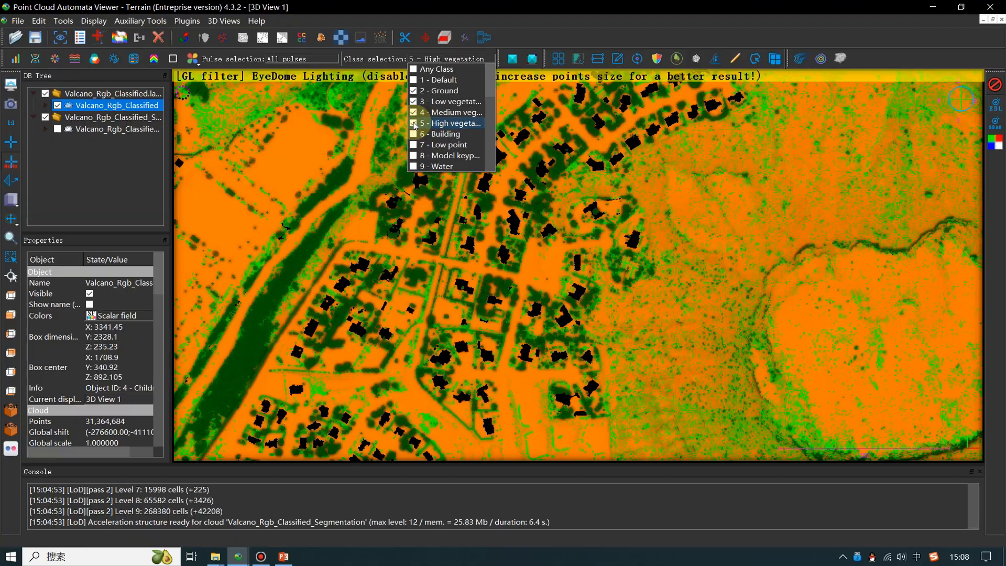
pyautogui.click(414, 135)
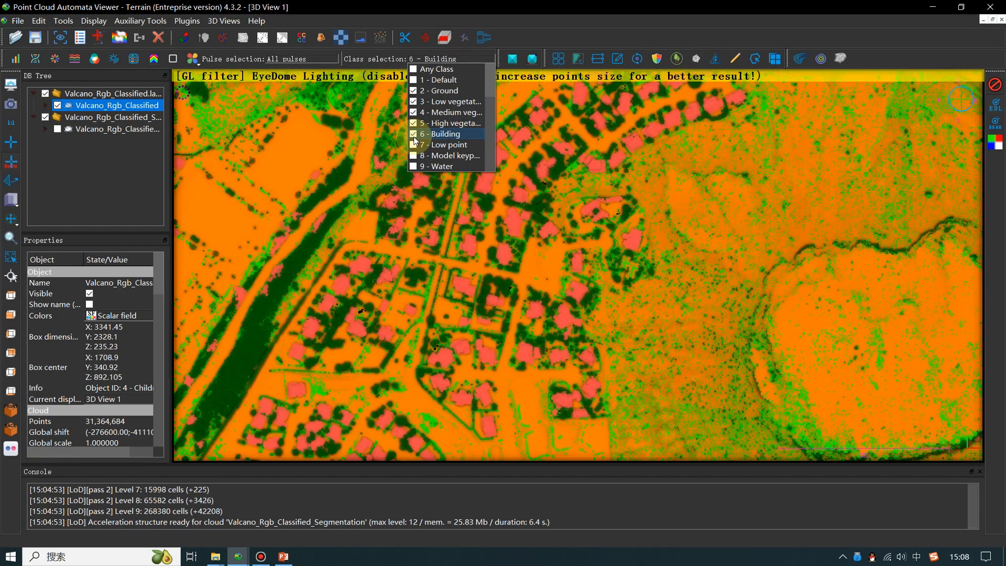
# - Examine the class-coloured buildings, vegetation and ground from the residential area across to the volcano's far slope
pyautogui.moveTo(358, 295); pyautogui.dragTo(424, 231, button='right')
pyautogui.moveTo(341, 272); pyautogui.dragTo(595, 407, button='right')
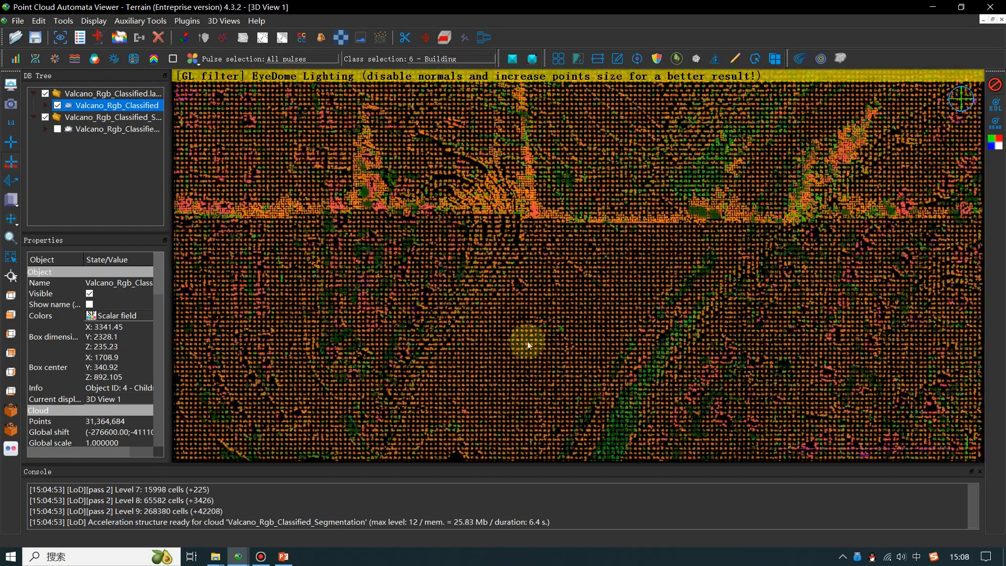
pyautogui.moveTo(556, 150); pyautogui.dragTo(467, 215, button='right')
pyautogui.moveTo(658, 456); pyautogui.dragTo(625, 334, button='right')
pyautogui.scroll(10, 670, 345)
pyautogui.moveTo(933, 377); pyautogui.dragTo(442, 220, button='right')
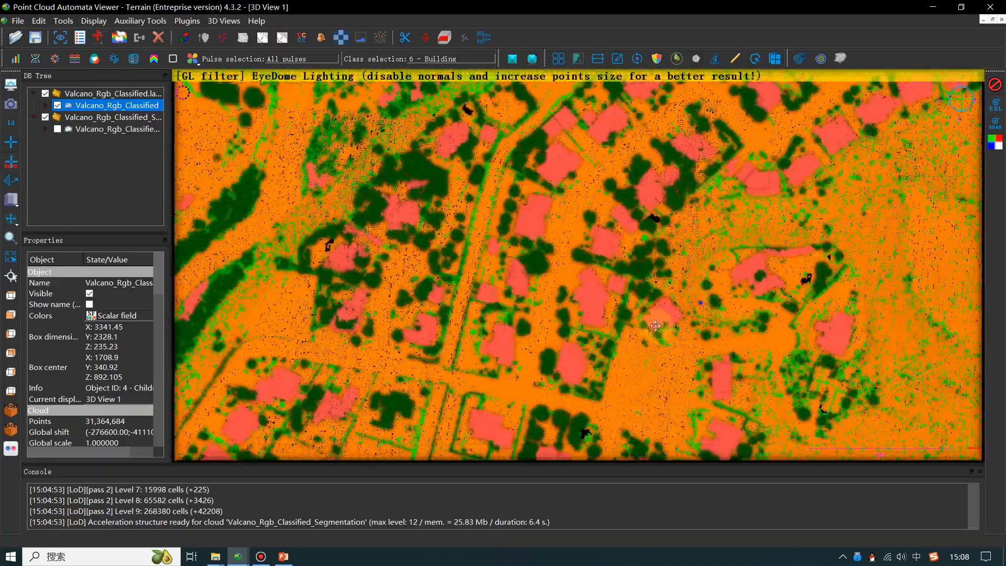
pyautogui.moveTo(701, 303); pyautogui.dragTo(337, 305, button='right')
pyautogui.moveTo(794, 325); pyautogui.dragTo(514, 364, button='right')
pyautogui.moveTo(692, 295); pyautogui.dragTo(467, 110, button='right')
pyautogui.moveTo(822, 357)
pyautogui.mouseDown(button='right')
pyautogui.moveTo(787, 352)
pyautogui.moveTo(467, 157)
pyautogui.mouseUp(button='right')
pyautogui.moveTo(759, 341); pyautogui.dragTo(462, 220, button='right')
pyautogui.moveTo(732, 296); pyautogui.dragTo(638, 218, button='right')
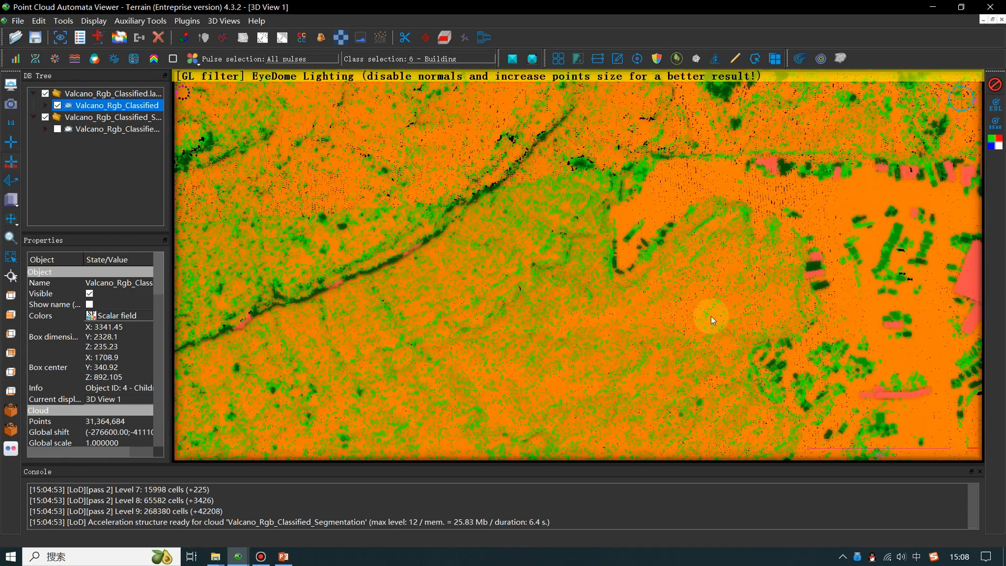
pyautogui.scroll(-3, 712, 316)
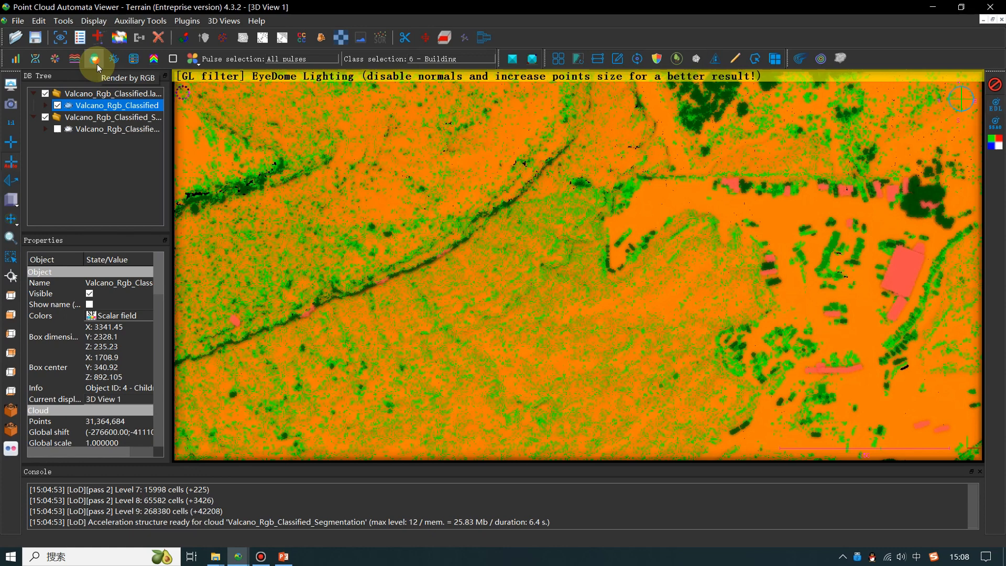
# - Render the cloud by RGB and inspect the volcano slopes and the neighbouring residential area in true colour
pyautogui.click(95, 58)
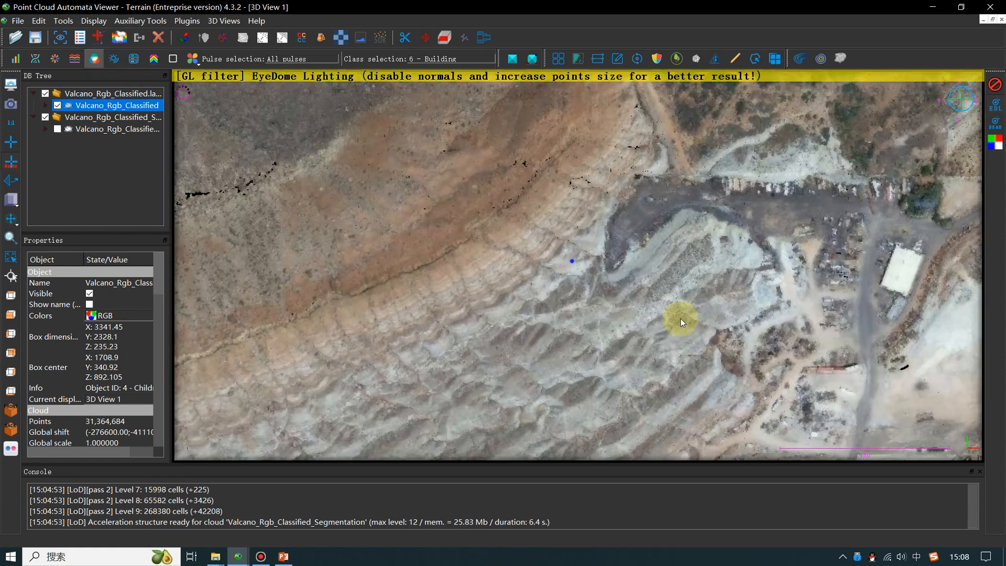
pyautogui.scroll(3, 583, 285)
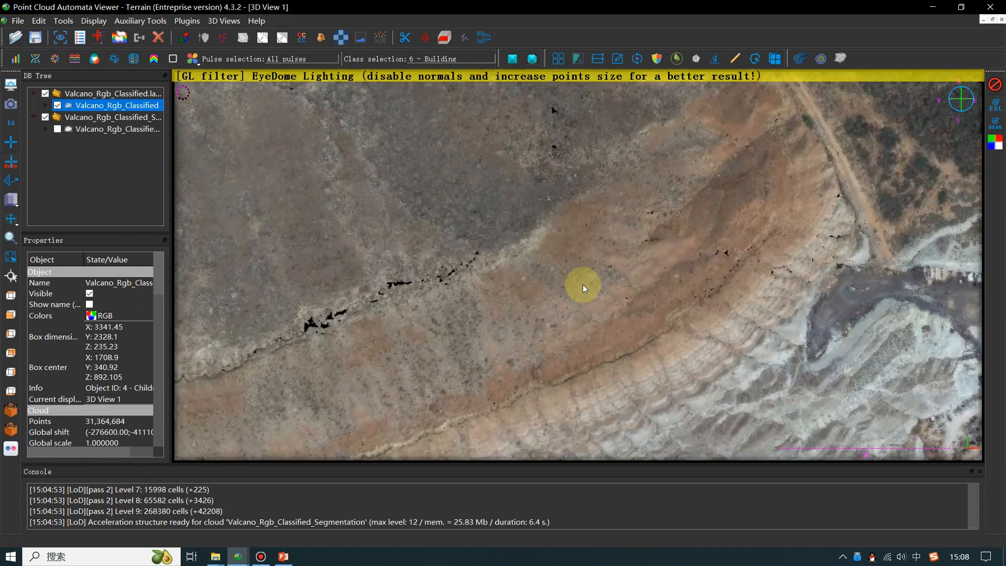
pyautogui.scroll(-5, 583, 285)
pyautogui.moveTo(423, 251); pyautogui.dragTo(586, 293)
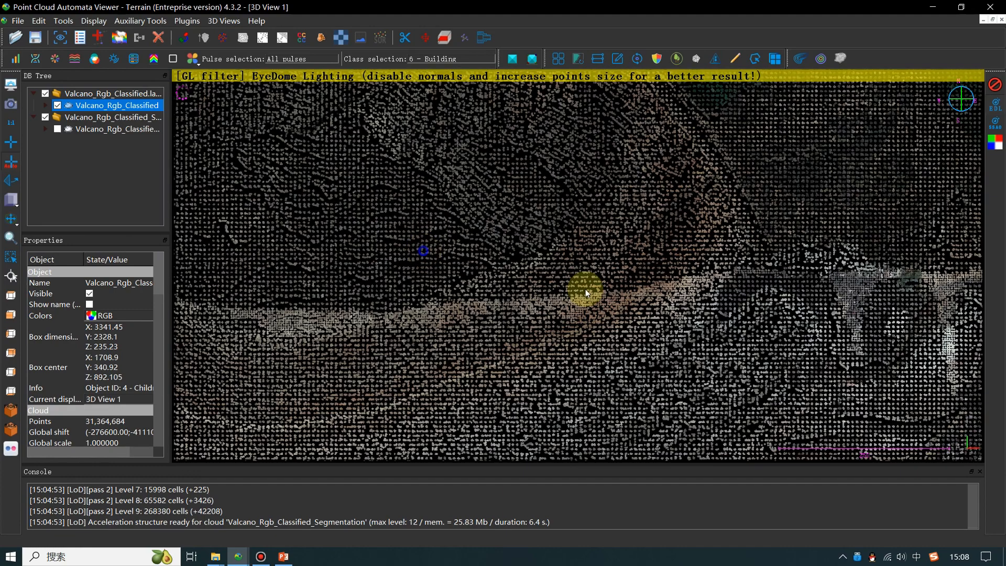
pyautogui.scroll(-5, 585, 290)
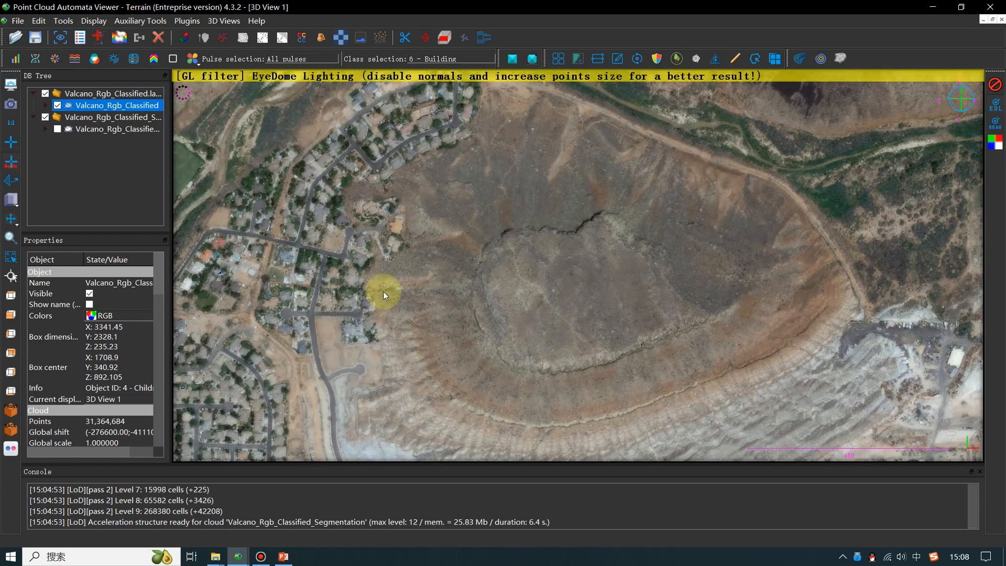
pyautogui.moveTo(383, 291); pyautogui.dragTo(574, 297)
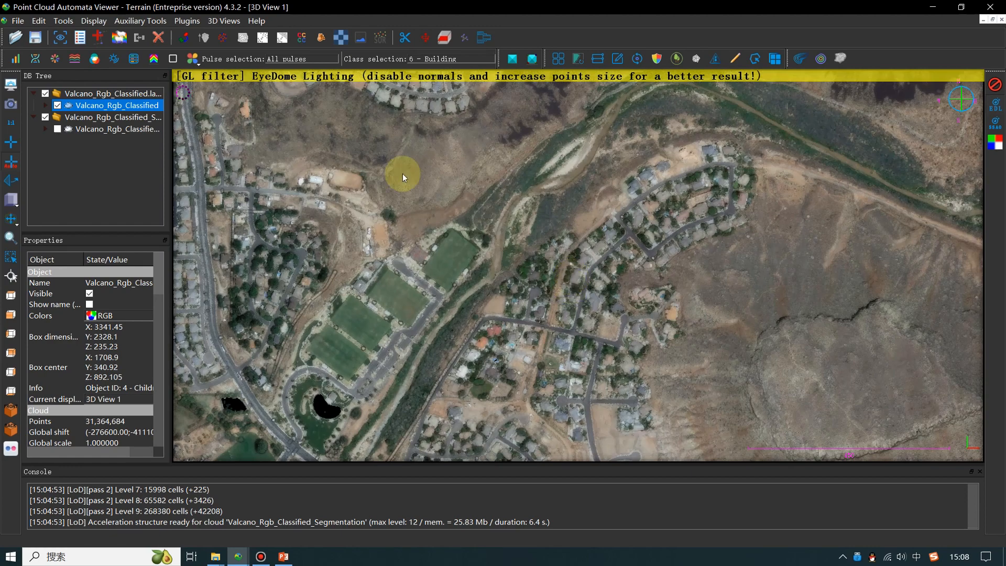
# - Render the cloud by intensity and inspect the roads, sports fields and riverside vegetation
pyautogui.click(112, 59)
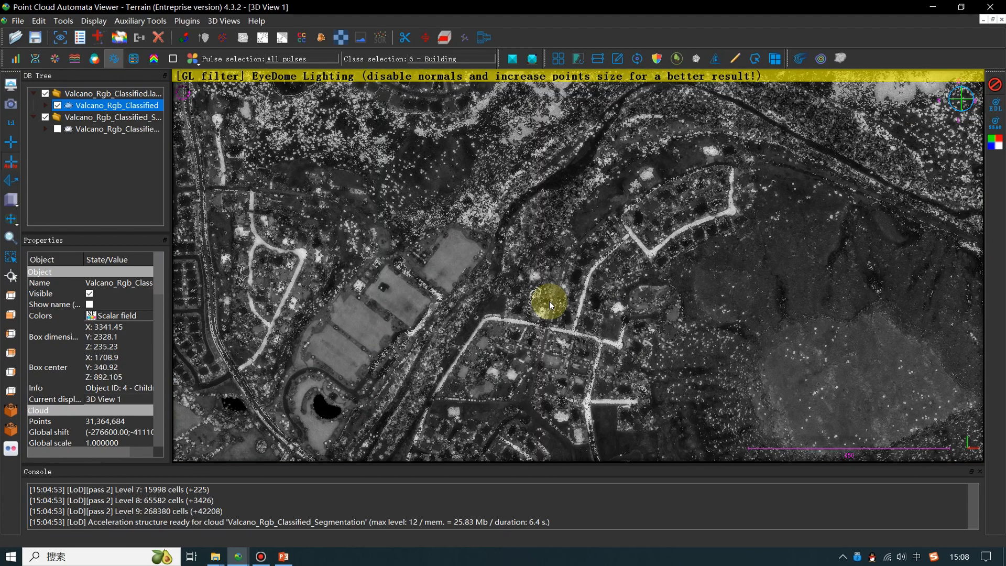
pyautogui.scroll(-2, 550, 306)
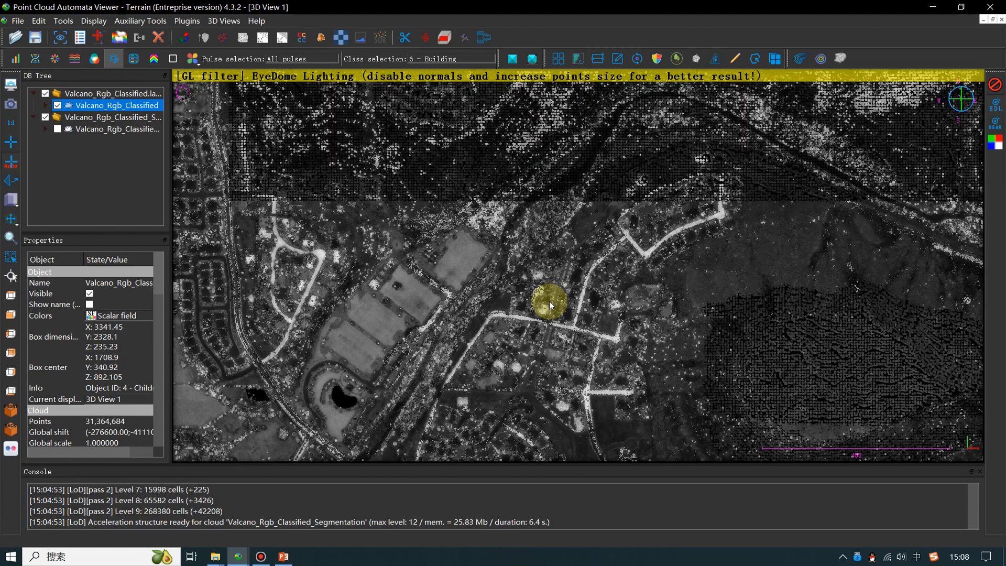
pyautogui.scroll(3, 549, 304)
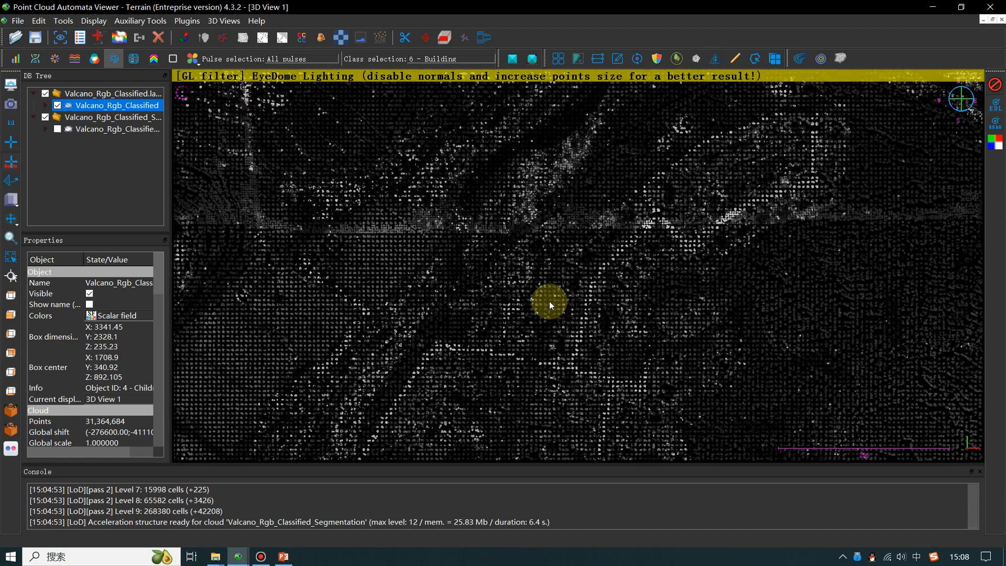
pyautogui.scroll(1, 570, 309)
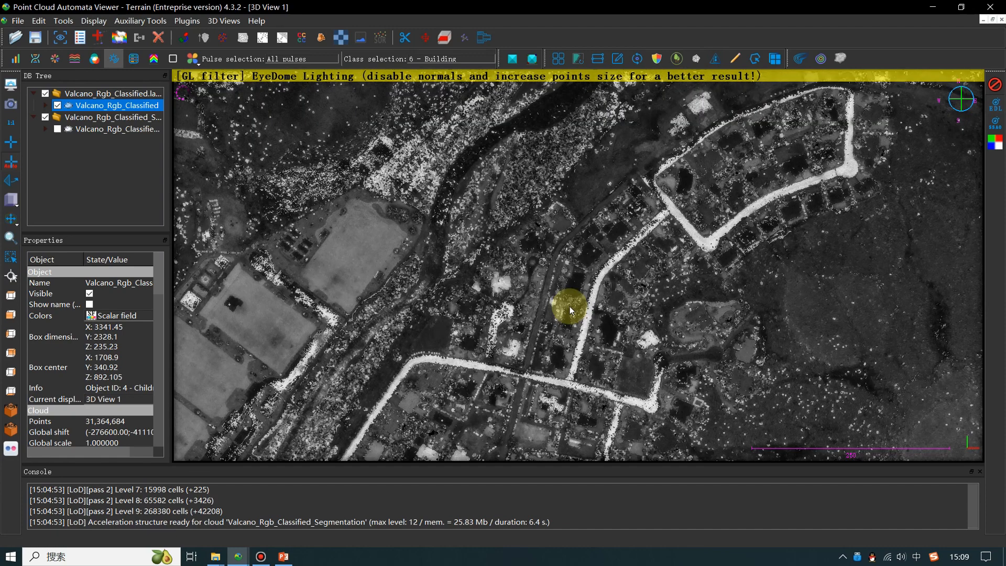
pyautogui.scroll(1, 570, 310)
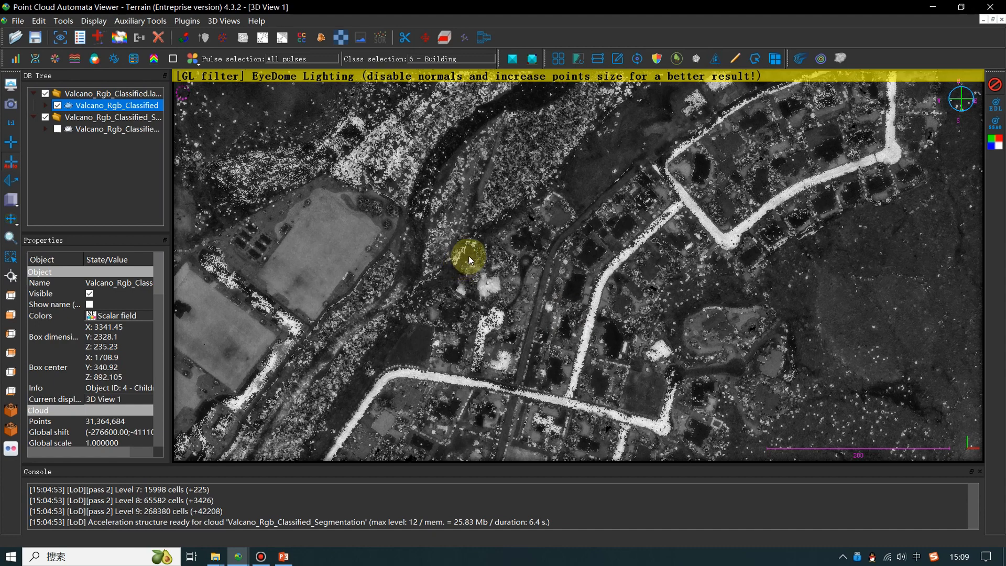
pyautogui.moveTo(468, 256); pyautogui.dragTo(626, 309, button='right')
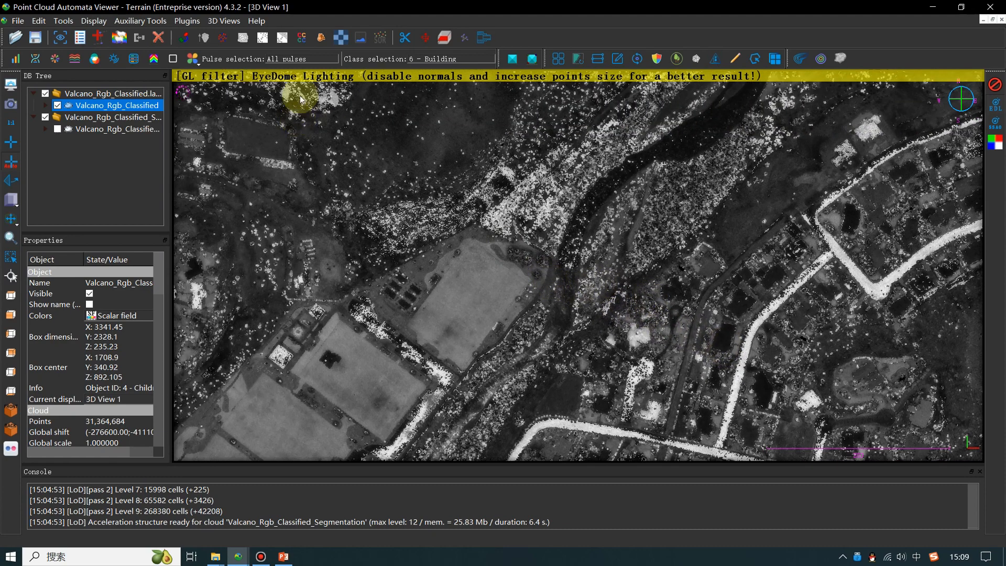
# - Render the cloud by return number and inspect the trees close up
pyautogui.click(155, 59)
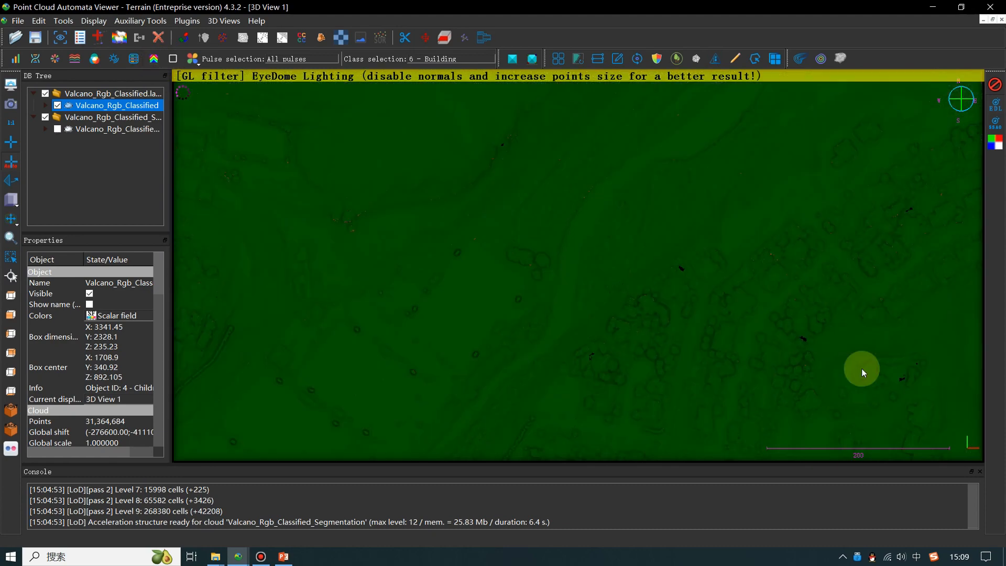
pyautogui.moveTo(892, 378); pyautogui.dragTo(625, 348, button='right')
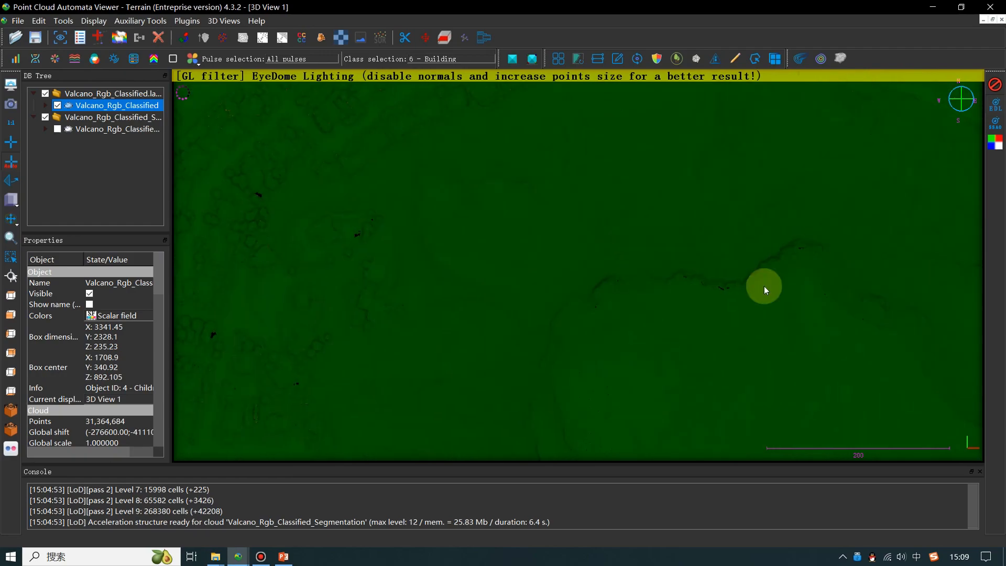
pyautogui.moveTo(372, 249); pyautogui.dragTo(705, 323, button='right')
pyautogui.scroll(5, 509, 276)
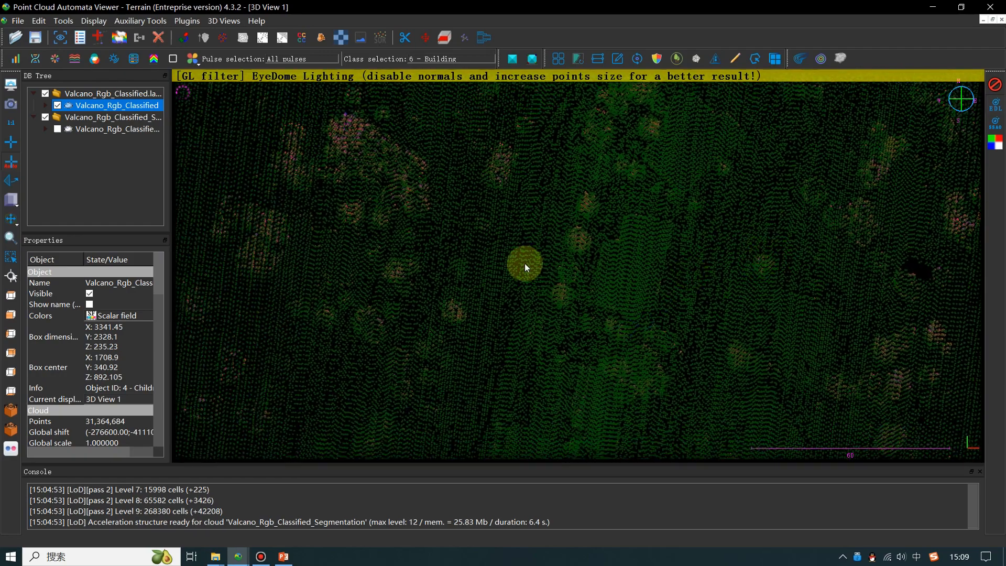
pyautogui.moveTo(525, 268); pyautogui.dragTo(602, 322, button='right')
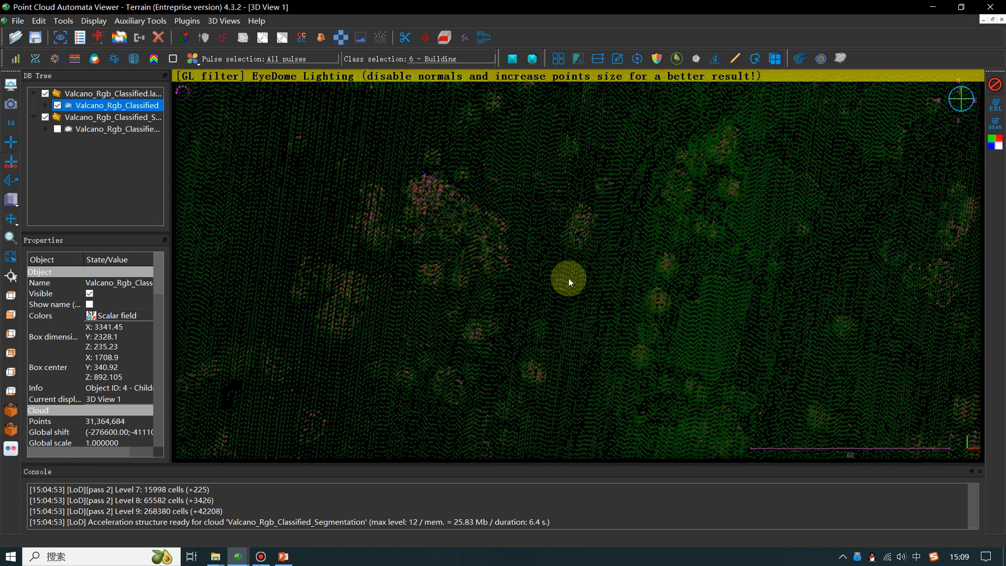
# - Cut a single profile through the tree cluster to view its returns in cross-section, and close the profile tool
pyautogui.click(598, 59)
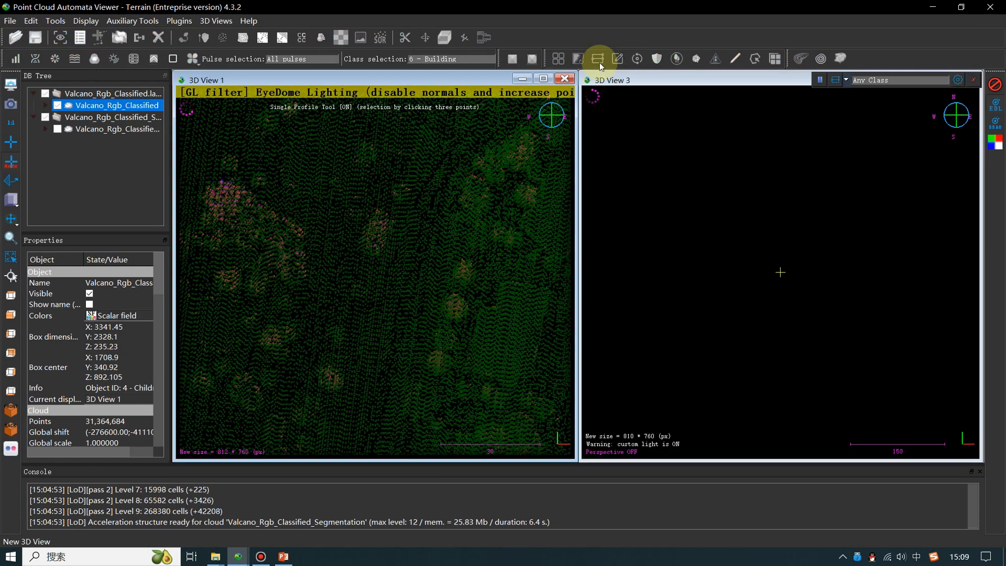
pyautogui.click(187, 173)
pyautogui.click(335, 269)
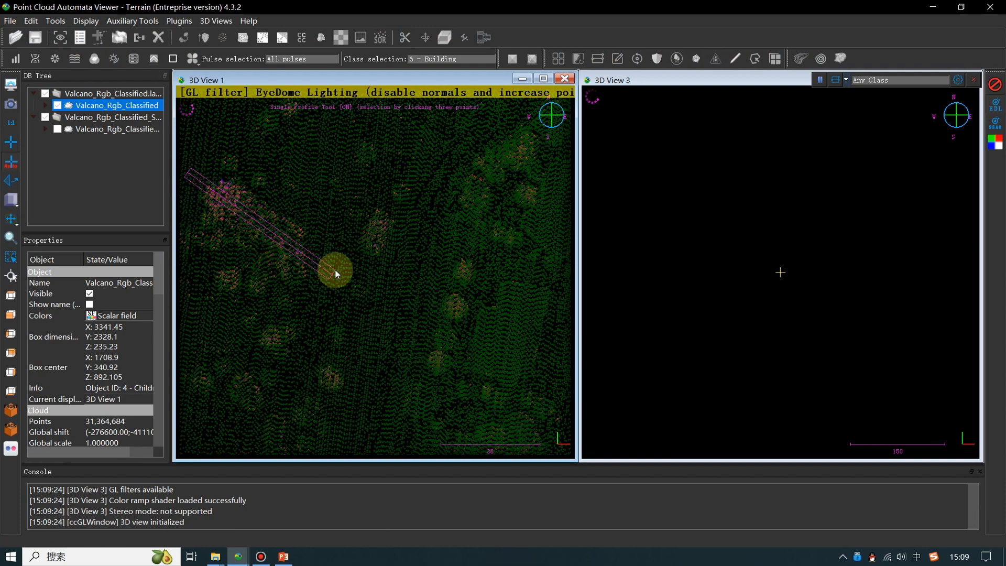
pyautogui.click(336, 272)
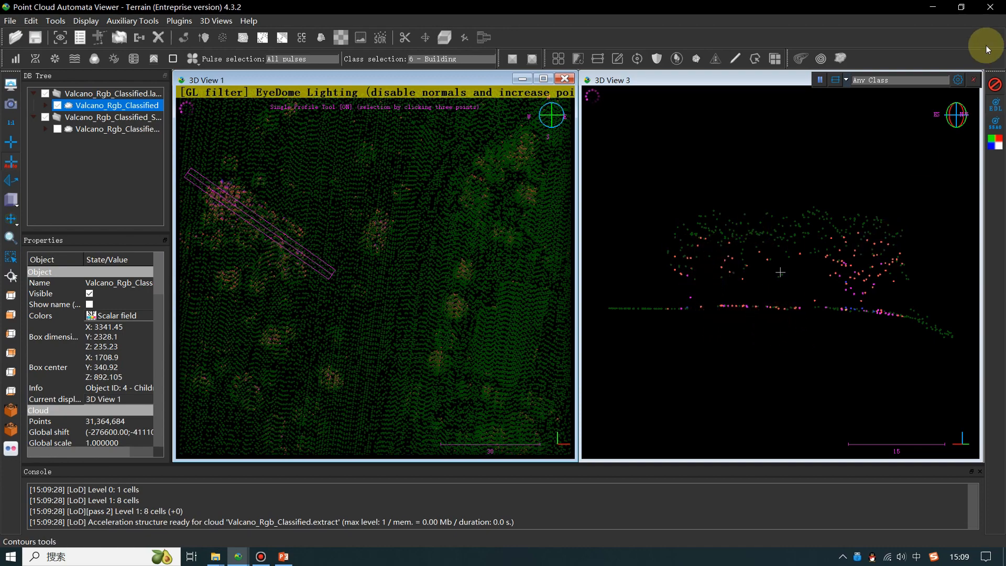
pyautogui.click(976, 81)
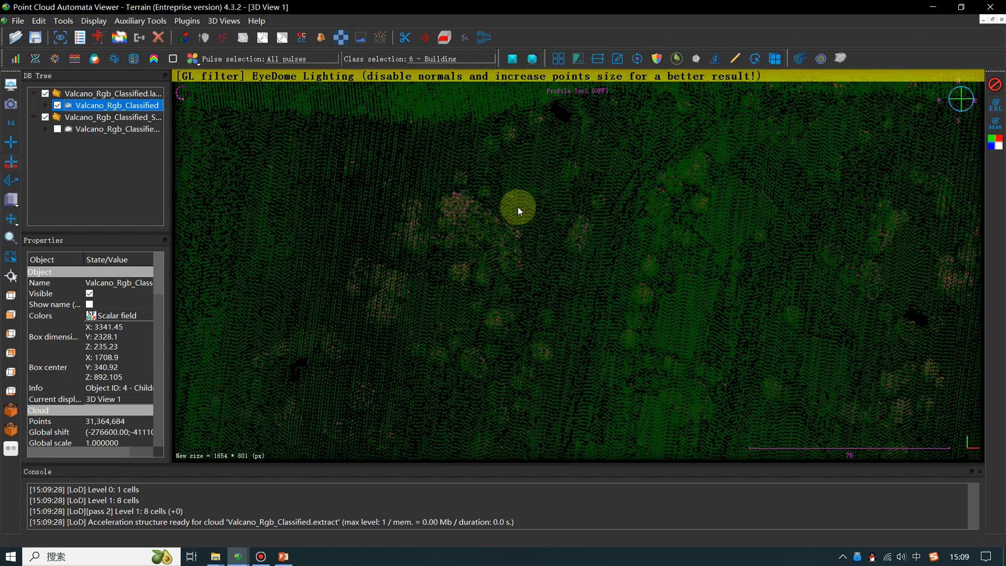
# - Render the cloud by point source ID with the whole residential area in view
pyautogui.scroll(-5, 518, 207)
pyautogui.moveTo(507, 203); pyautogui.dragTo(458, 288, button='right')
pyautogui.moveTo(520, 278); pyautogui.dragTo(474, 229, button='right')
pyautogui.scroll(-4, 565, 261)
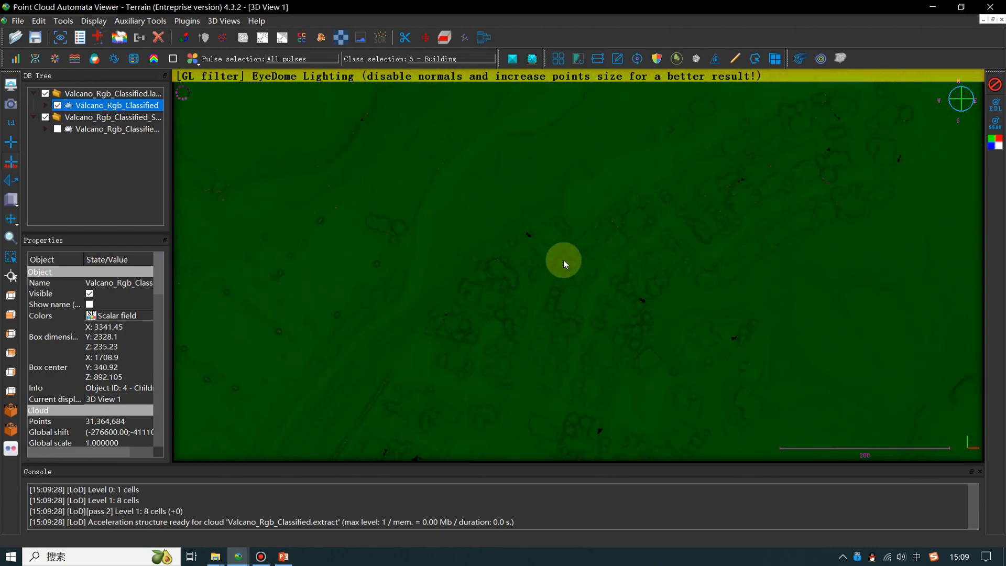
pyautogui.click(134, 66)
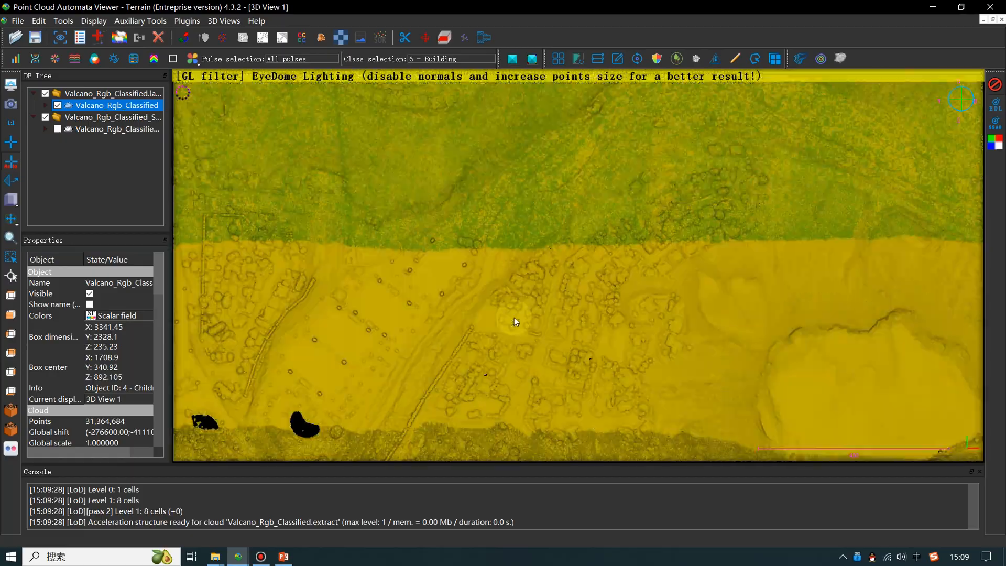
# - Examine the point source ID bands across the full extent of the cloud, from the residential area to the volcano
pyautogui.scroll(-4, 514, 317)
pyautogui.moveTo(628, 295); pyautogui.dragTo(489, 316, button='right')
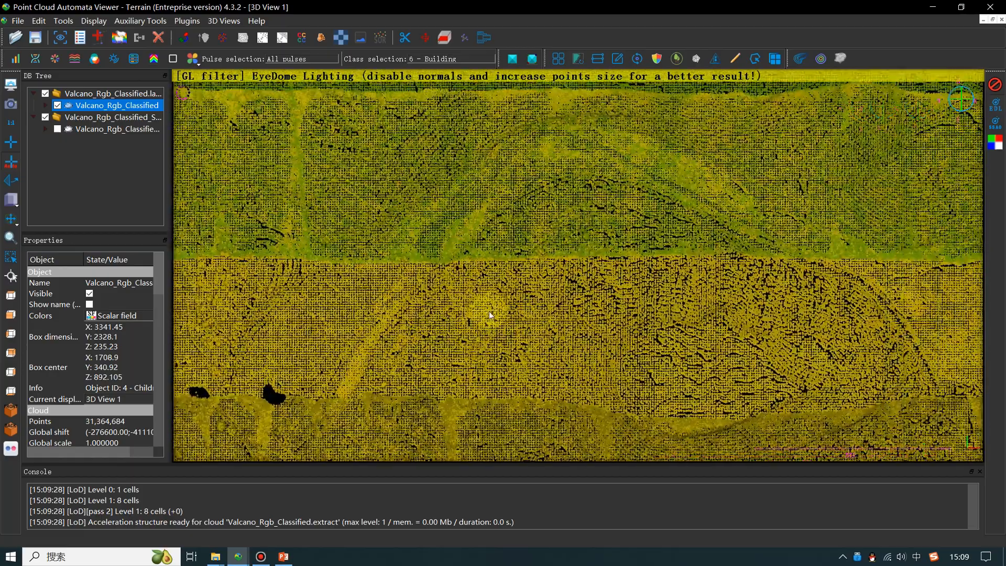
pyautogui.moveTo(536, 257); pyautogui.dragTo(574, 303, button='right')
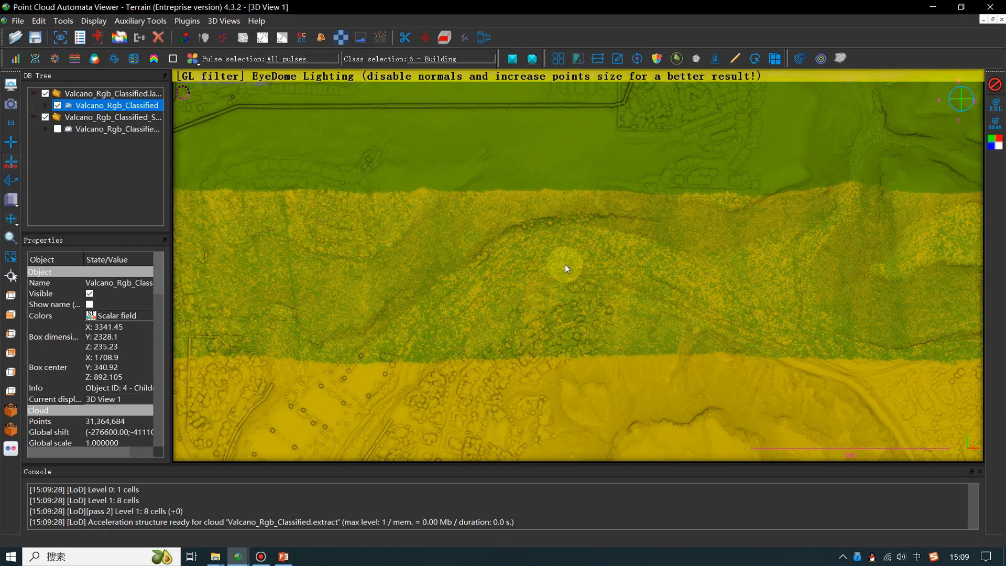
pyautogui.scroll(-6, 565, 307)
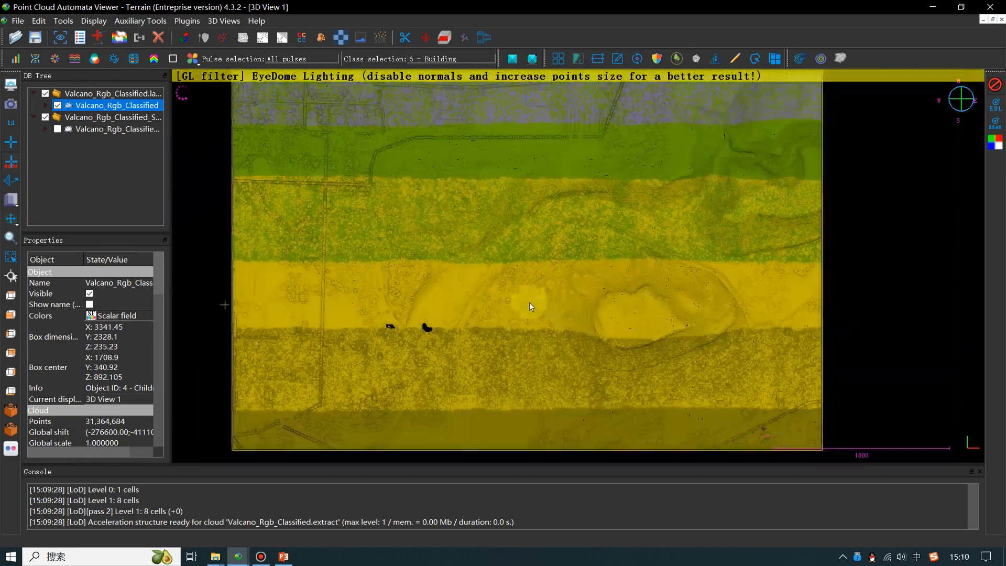
pyautogui.scroll(-1, 529, 303)
pyautogui.moveTo(559, 292); pyautogui.dragTo(558, 291, button='right')
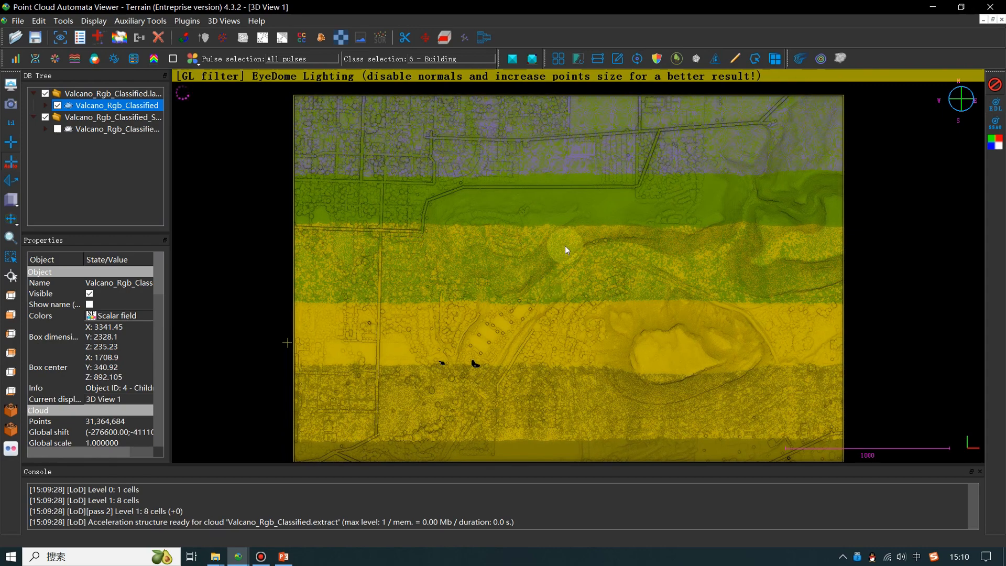
pyautogui.moveTo(565, 245); pyautogui.dragTo(560, 236, button='right')
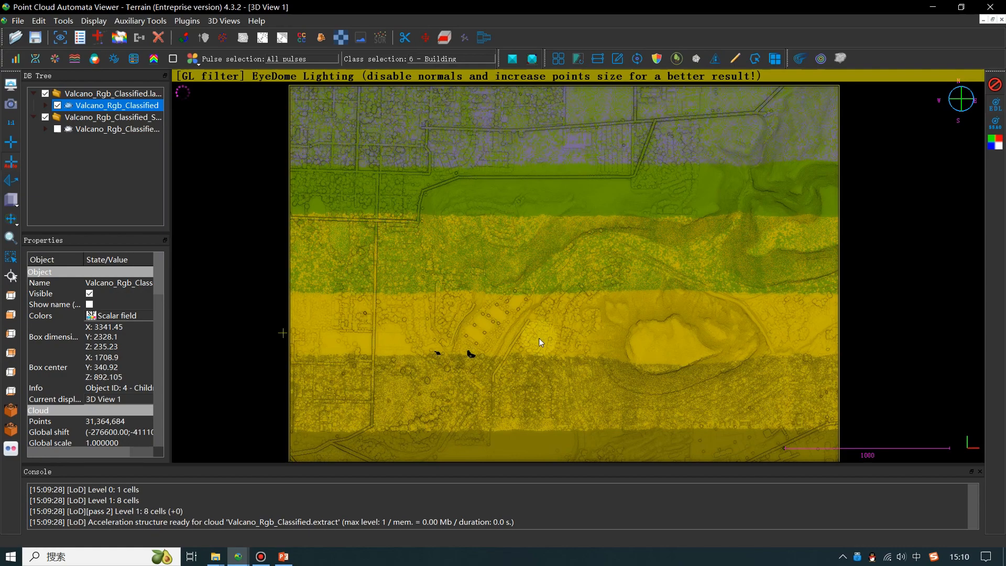
pyautogui.scroll(3, 541, 342)
pyautogui.scroll(2, 541, 342)
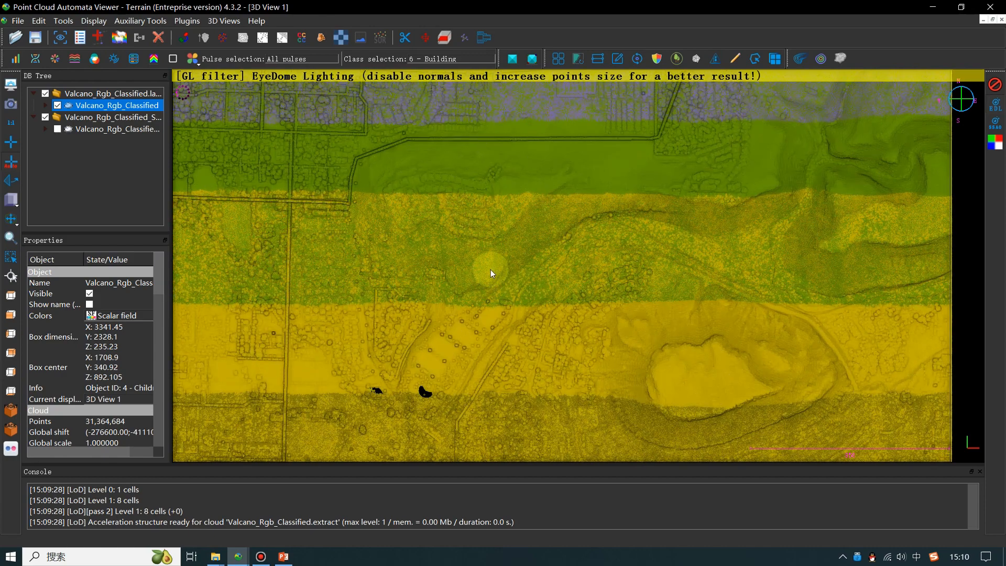
pyautogui.scroll(-1, 502, 358)
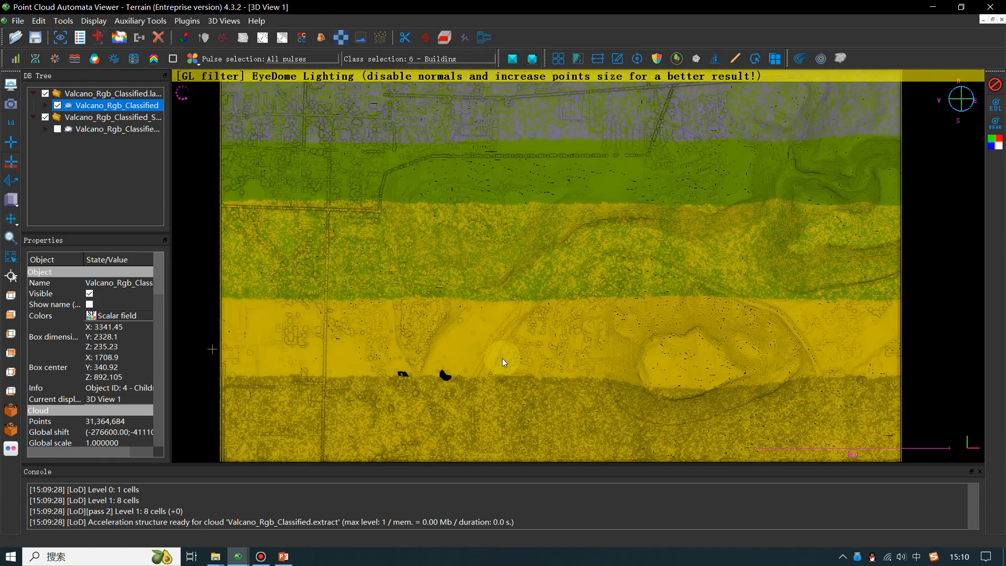
pyautogui.scroll(-3, 503, 357)
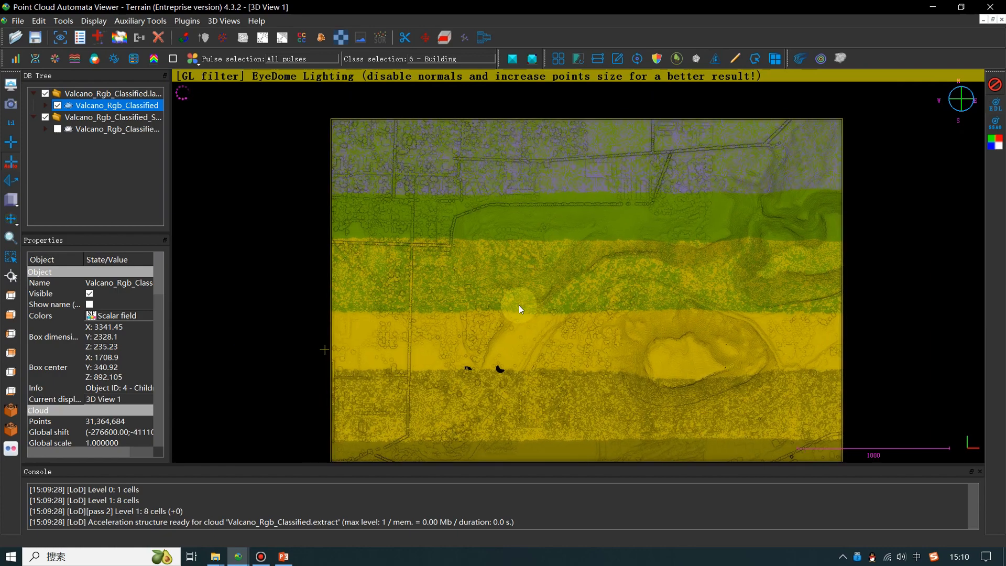
pyautogui.scroll(2, 519, 306)
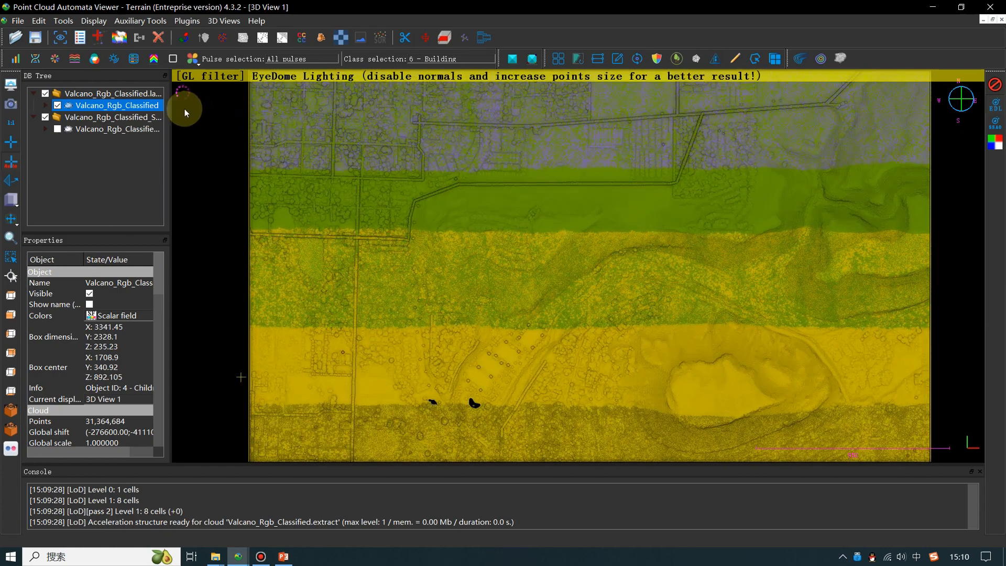
# - Render the cloud with no colours and inspect the shaded houses, sports fields and river corridor
pyautogui.click(172, 60)
pyautogui.scroll(5, 505, 223)
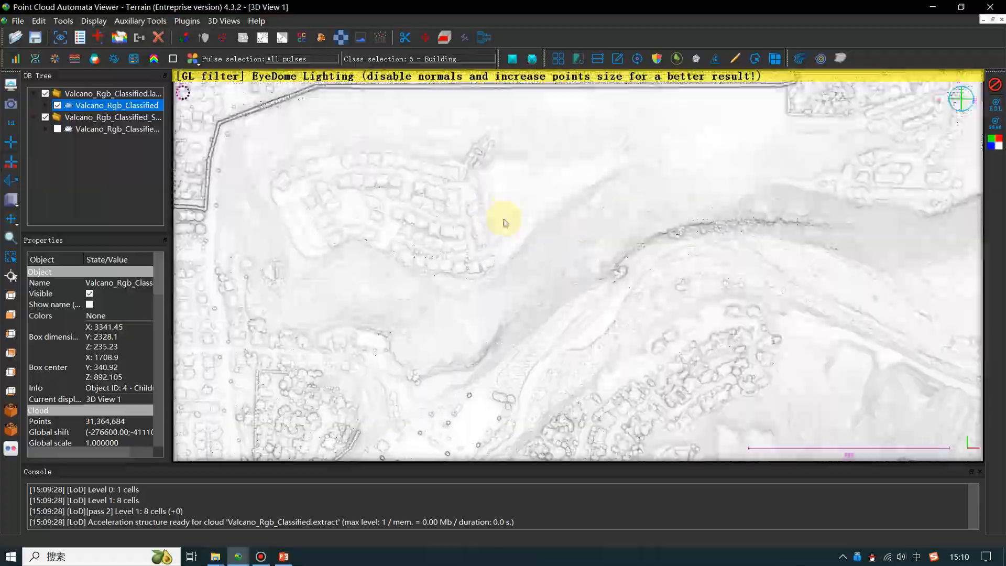
pyautogui.moveTo(677, 314); pyautogui.dragTo(631, 152, button='right')
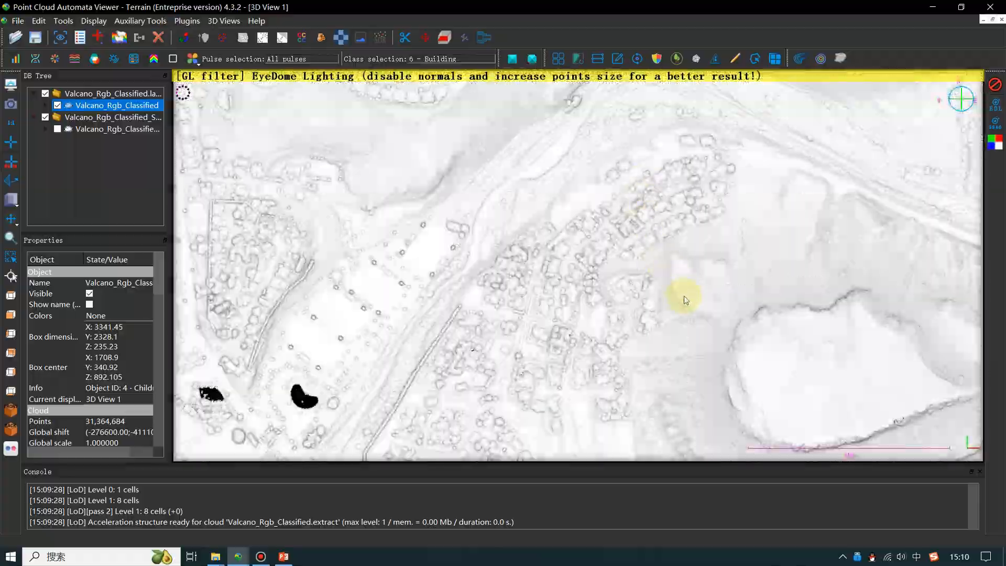
pyautogui.moveTo(685, 293); pyautogui.dragTo(638, 234, button='right')
pyautogui.scroll(7, 620, 276)
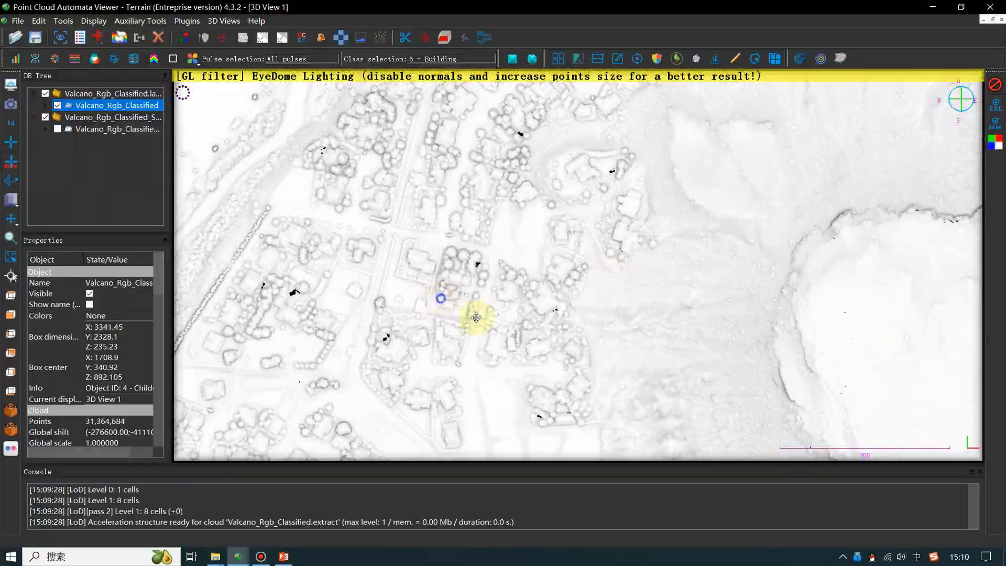
pyautogui.moveTo(445, 296); pyautogui.dragTo(662, 383, button='right')
pyautogui.moveTo(601, 242); pyautogui.dragTo(635, 384, button='right')
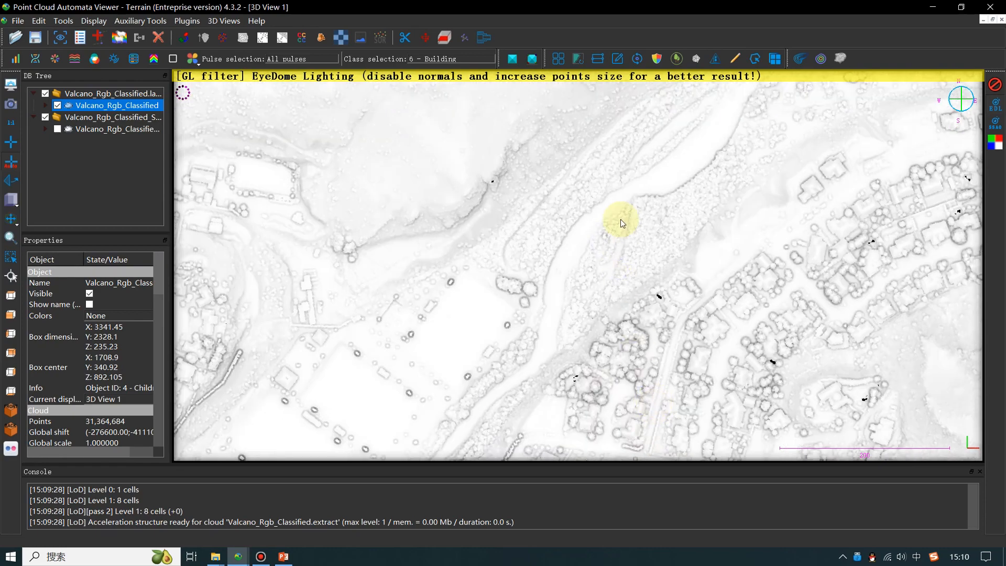
pyautogui.moveTo(622, 226); pyautogui.dragTo(615, 317, button='right')
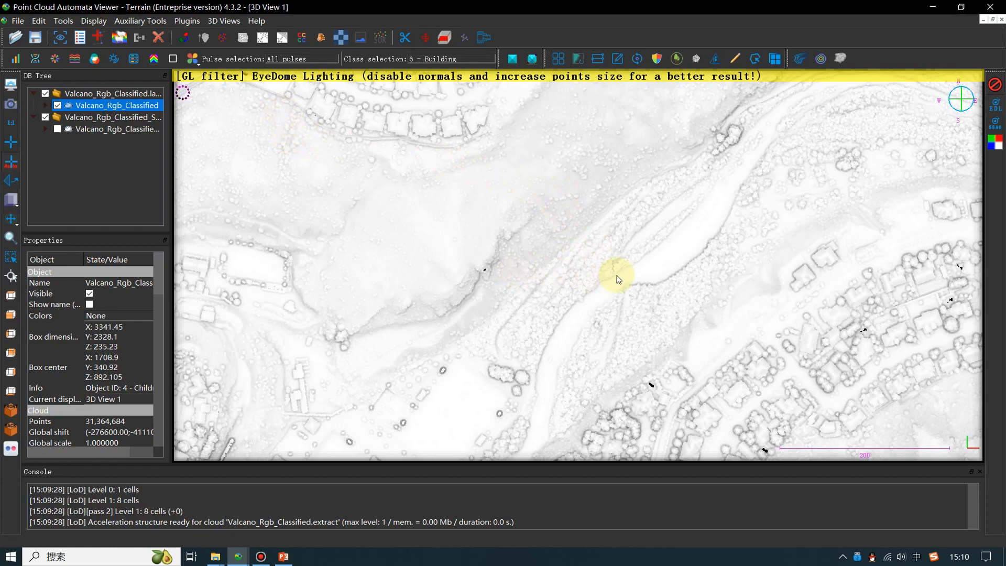
# - Render the cloud by fusion of height and intensity with the SPECTRAL colour scheme, and inspect the volcano and the residential roads
pyautogui.click(194, 63)
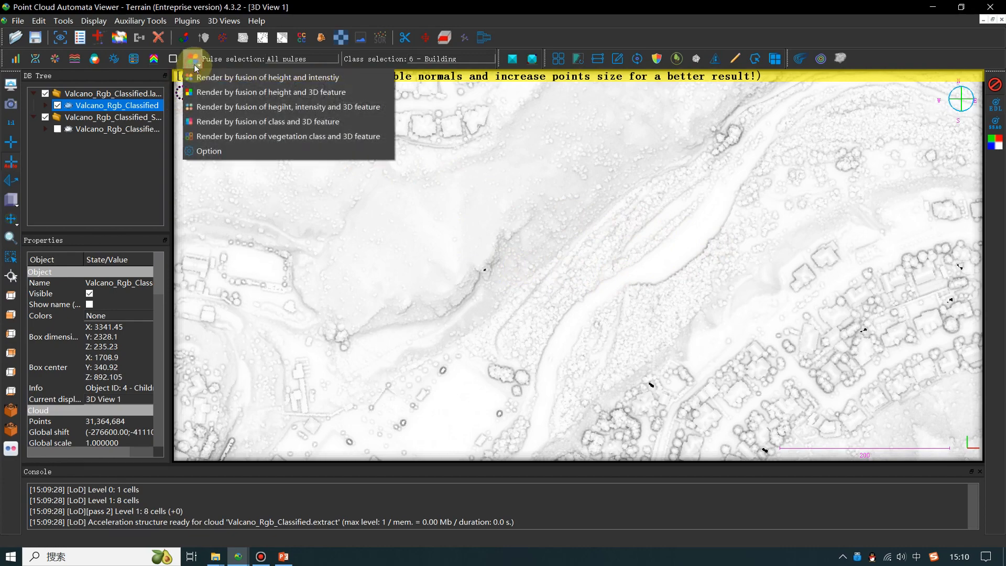
pyautogui.click(252, 80)
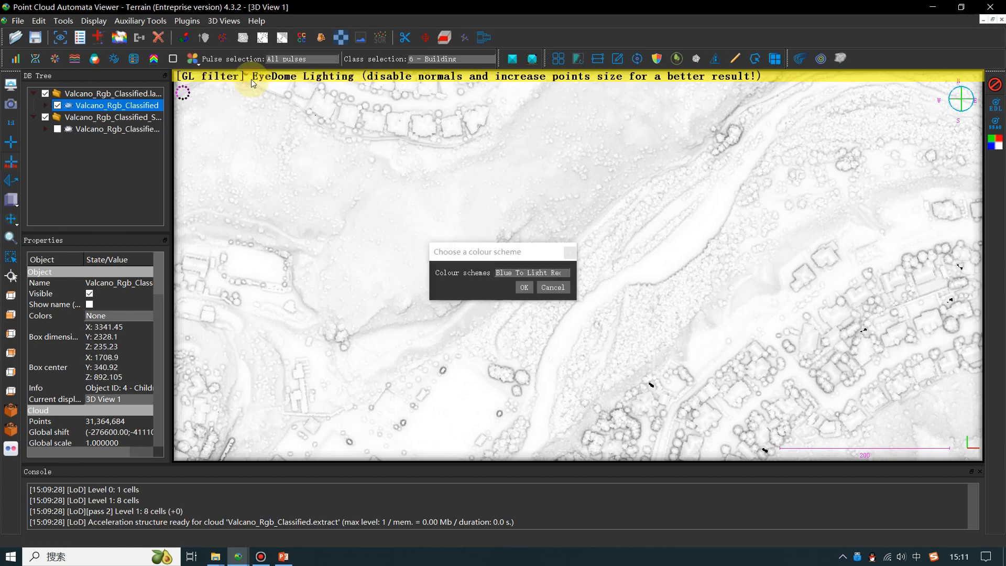
pyautogui.click(532, 276)
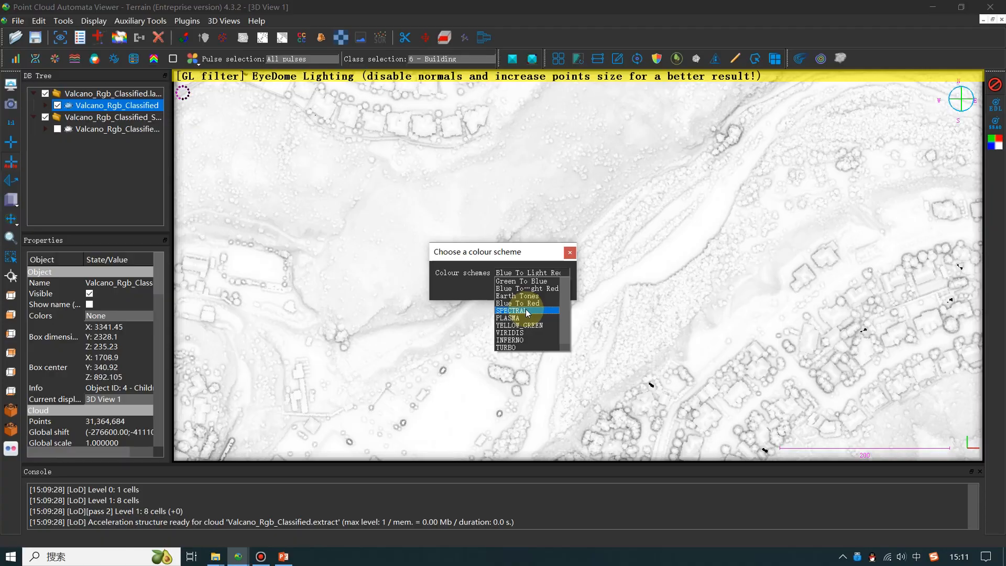
pyautogui.click(526, 310)
pyautogui.click(521, 286)
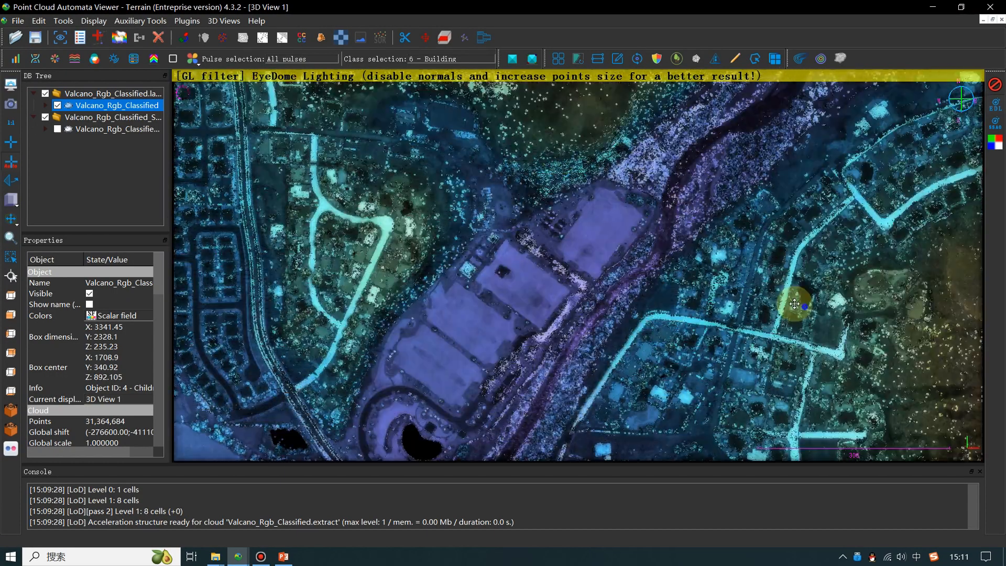
pyautogui.moveTo(795, 304); pyautogui.dragTo(297, 280, button='right')
pyautogui.moveTo(708, 346); pyautogui.dragTo(668, 183, button='right')
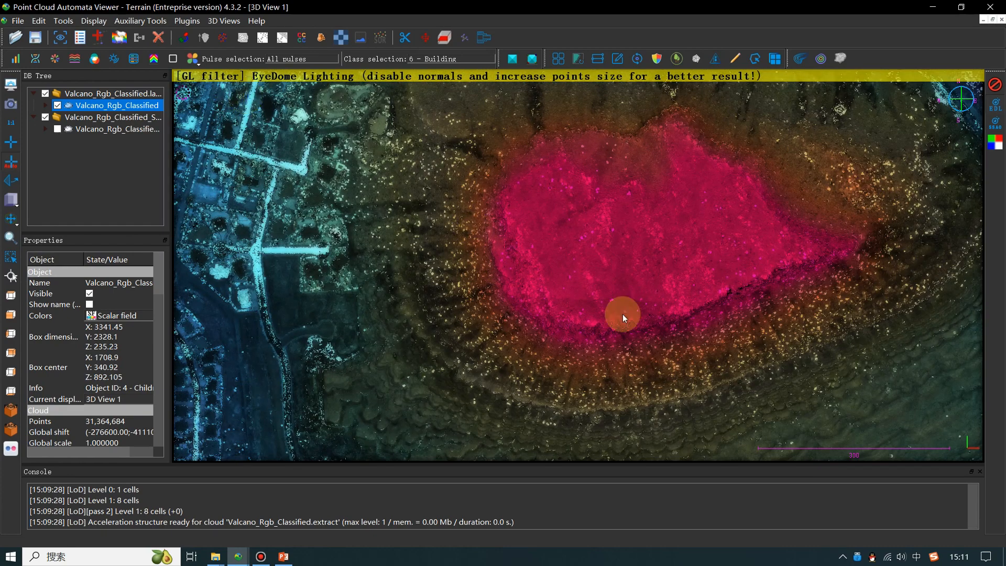
pyautogui.scroll(4, 199, 74)
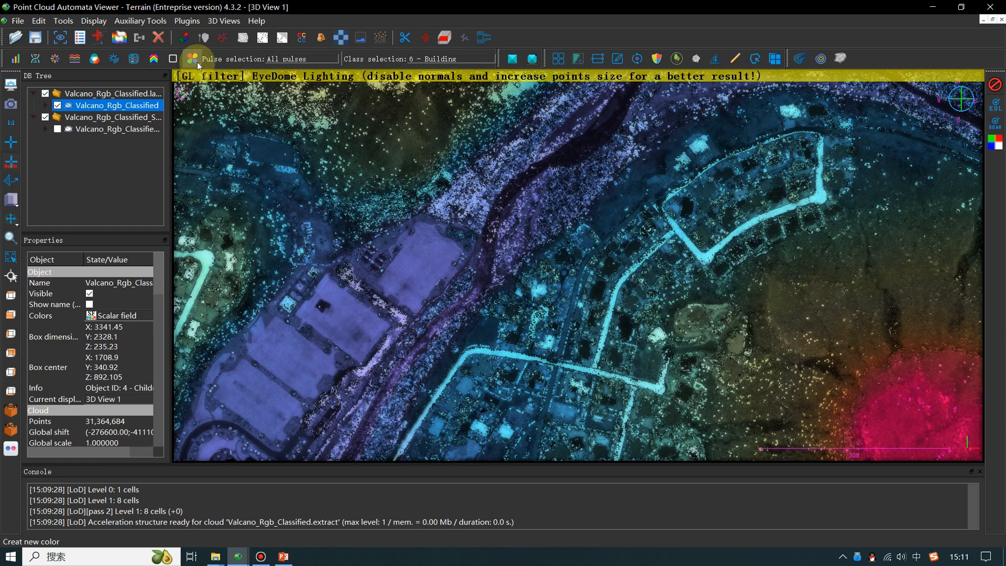
# - Render the fusion of height and intensity again with the Earth Tones colour scheme, and inspect the housing blocks close up
pyautogui.click(198, 64)
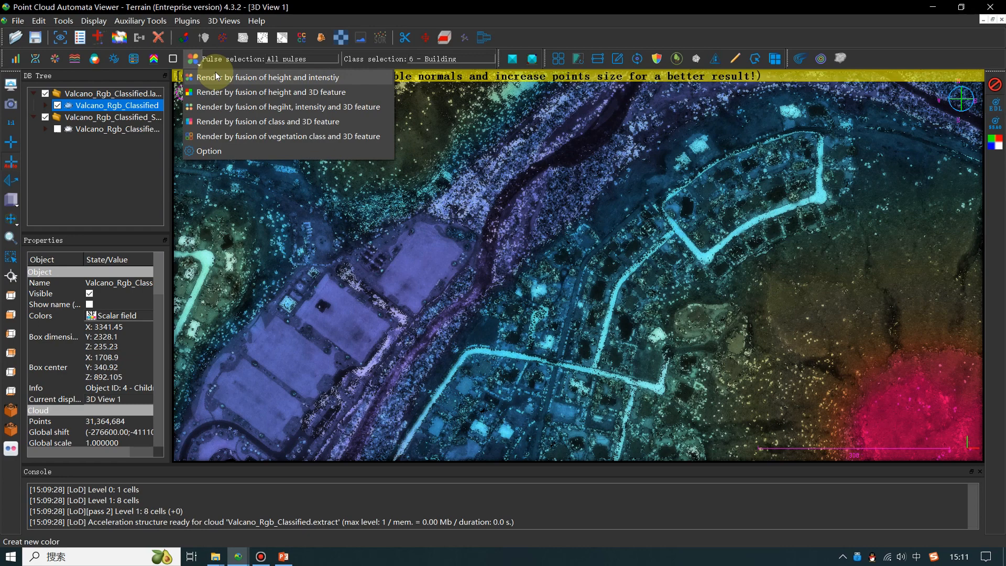
pyautogui.click(216, 77)
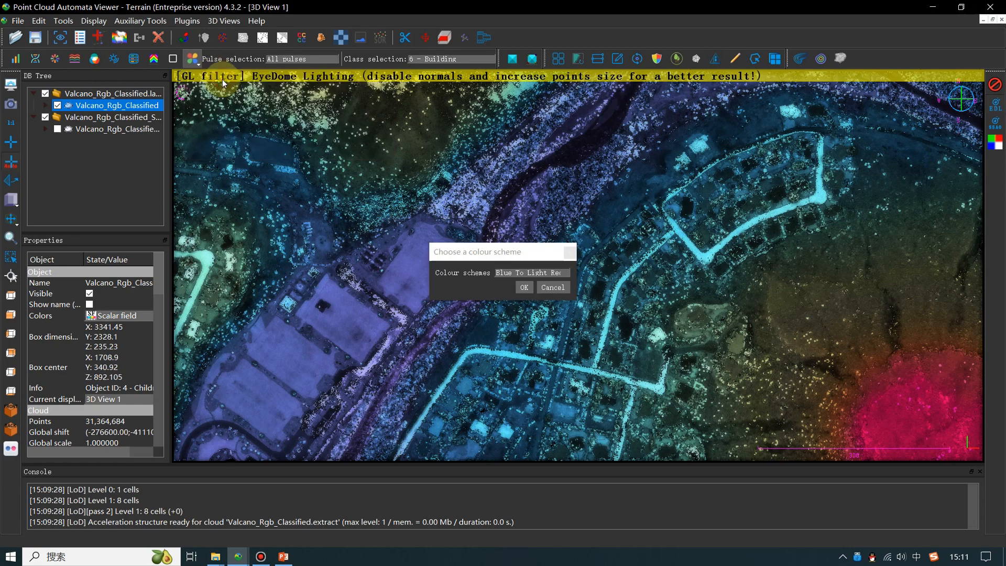
pyautogui.click(535, 274)
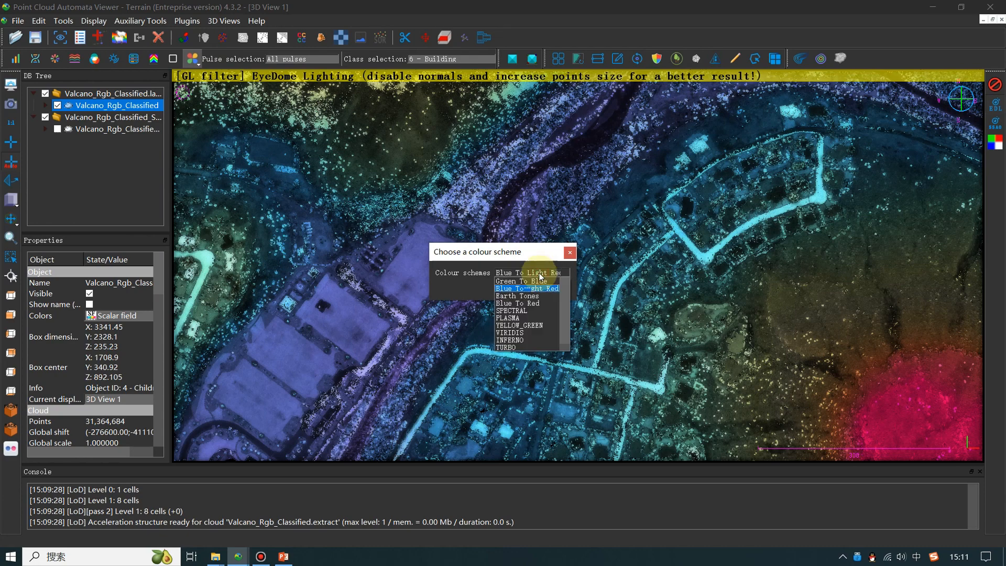
pyautogui.click(516, 296)
pyautogui.click(528, 289)
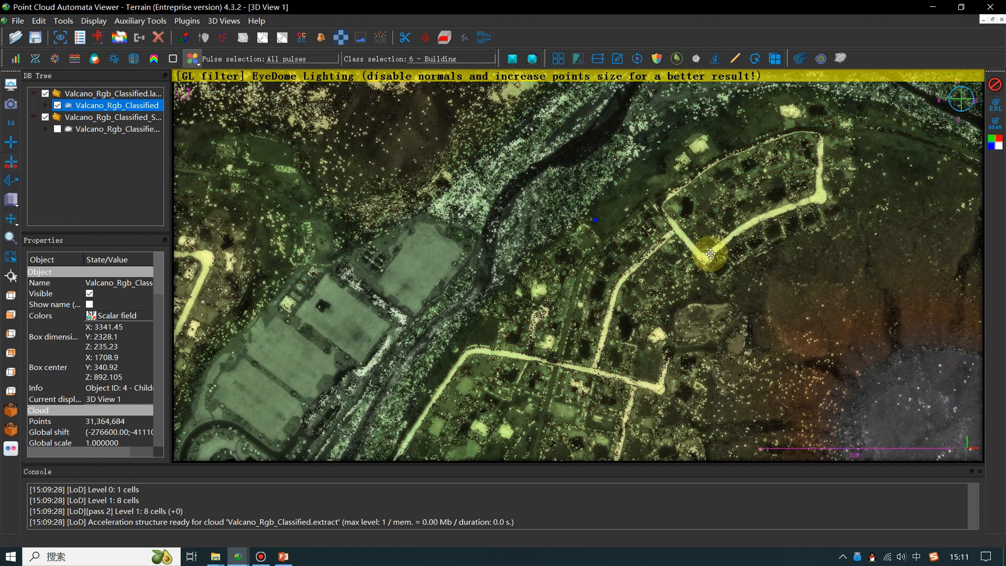
pyautogui.moveTo(711, 254); pyautogui.dragTo(555, 280)
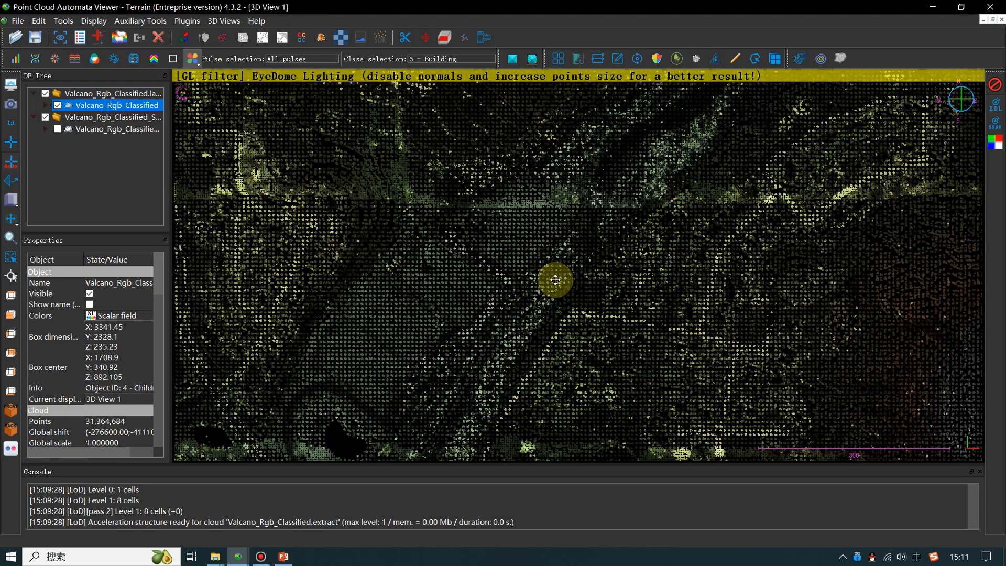
pyautogui.scroll(4, 556, 280)
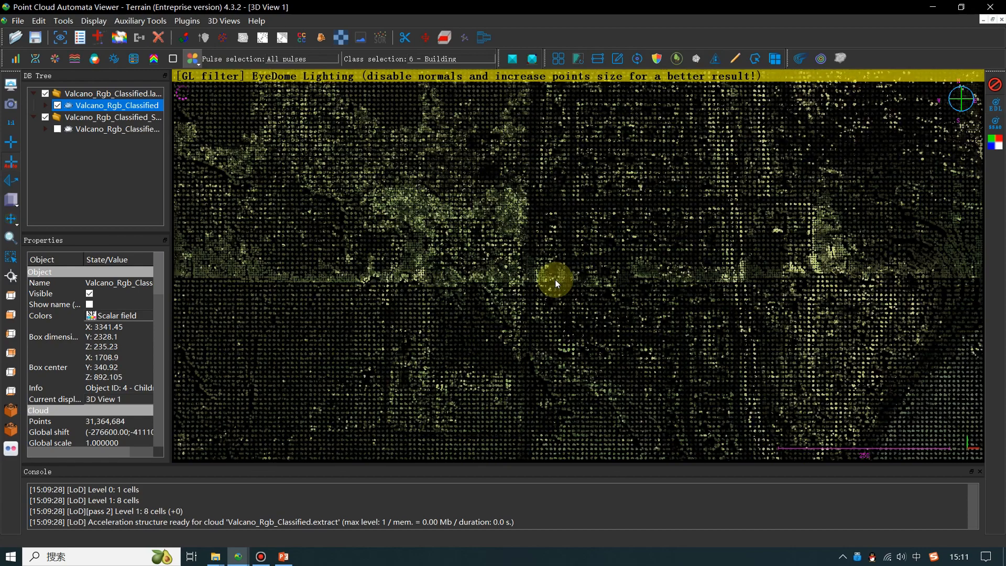
pyautogui.scroll(4, 556, 277)
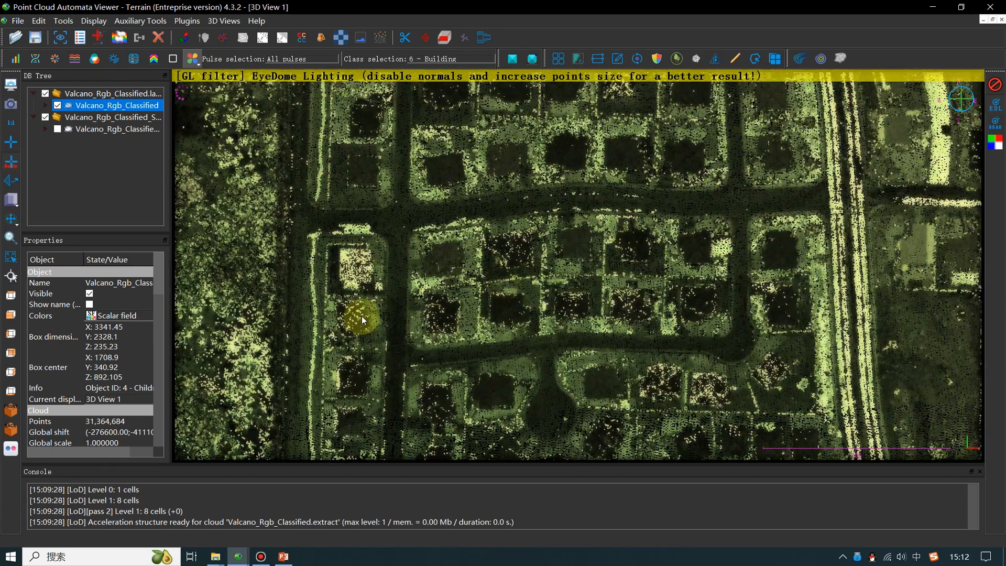
# - Switch to the Visualizatio.pptx presentation in PowerPoint and start the slide show from slide 5 on the entity property
pyautogui.click(286, 558)
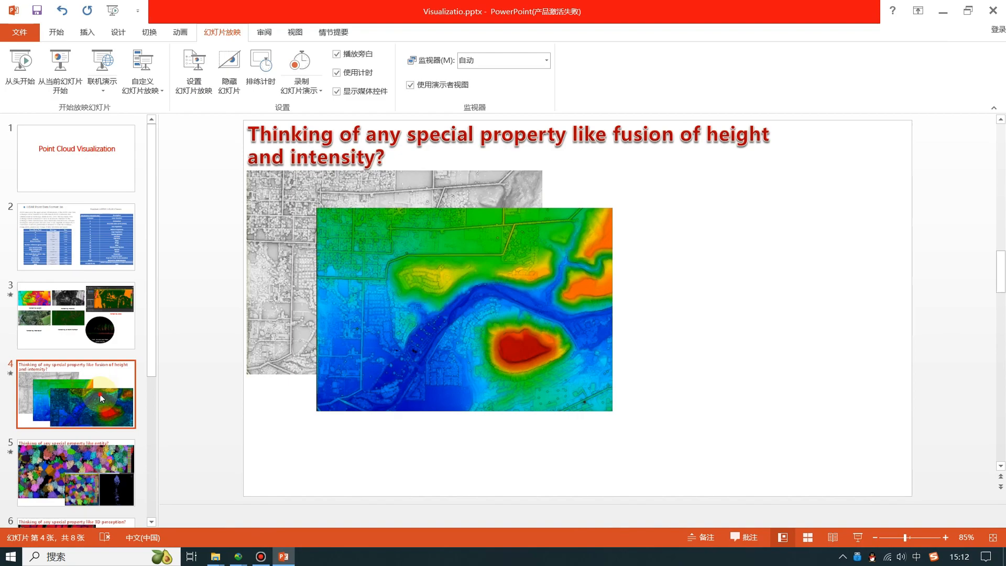
pyautogui.click(65, 474)
pyautogui.click(62, 75)
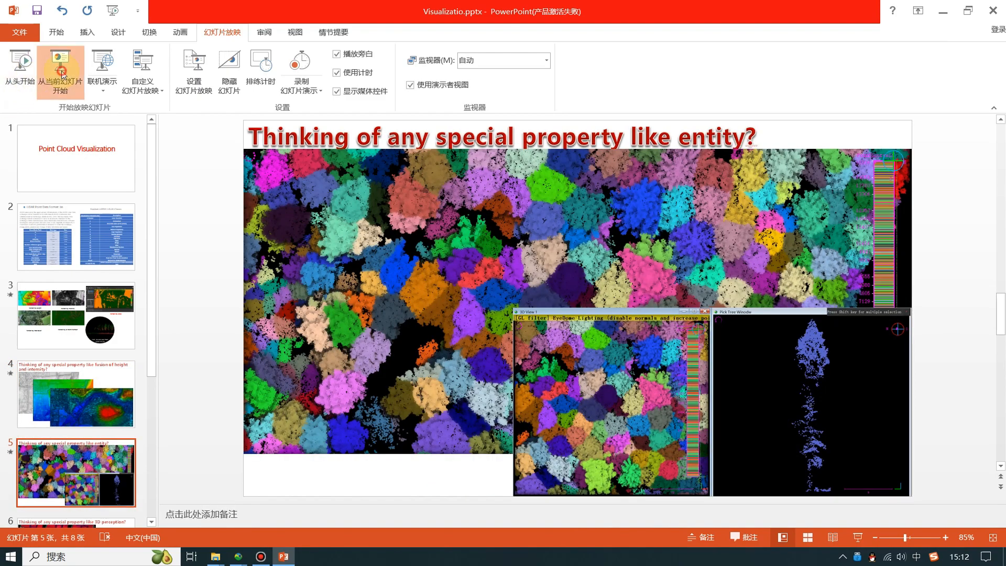
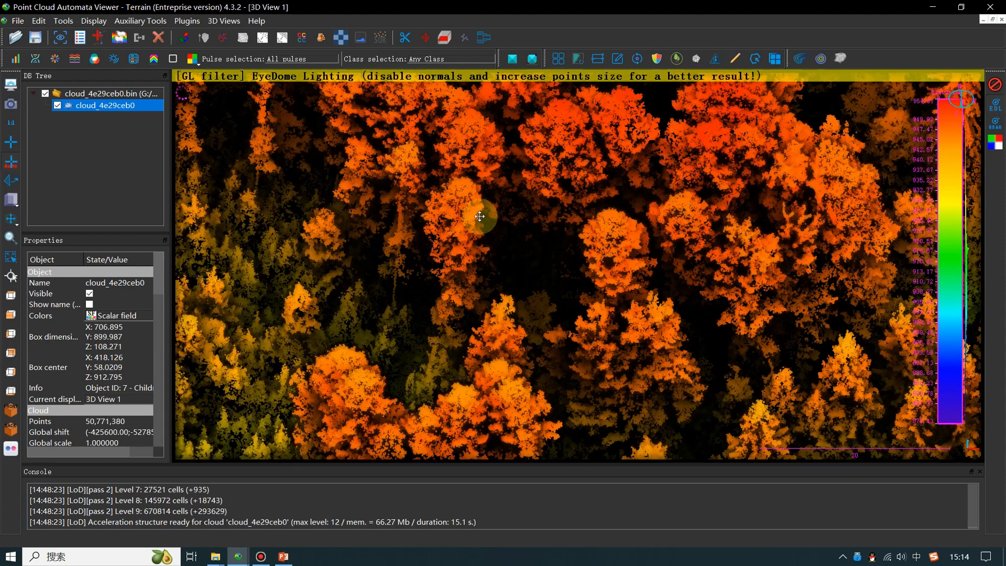
# - Render the cloud by fusion of height, intensity and 3D feature without the existing RGB colour, keeping the offered colour scheme, and inspect the forest
pyautogui.moveTo(718, 380); pyautogui.dragTo(534, 311, button='right')
pyautogui.moveTo(646, 327); pyautogui.dragTo(556, 140, button='right')
pyautogui.moveTo(542, 330); pyautogui.dragTo(609, 248, button='right')
pyautogui.moveTo(485, 335); pyautogui.dragTo(628, 404, button='right')
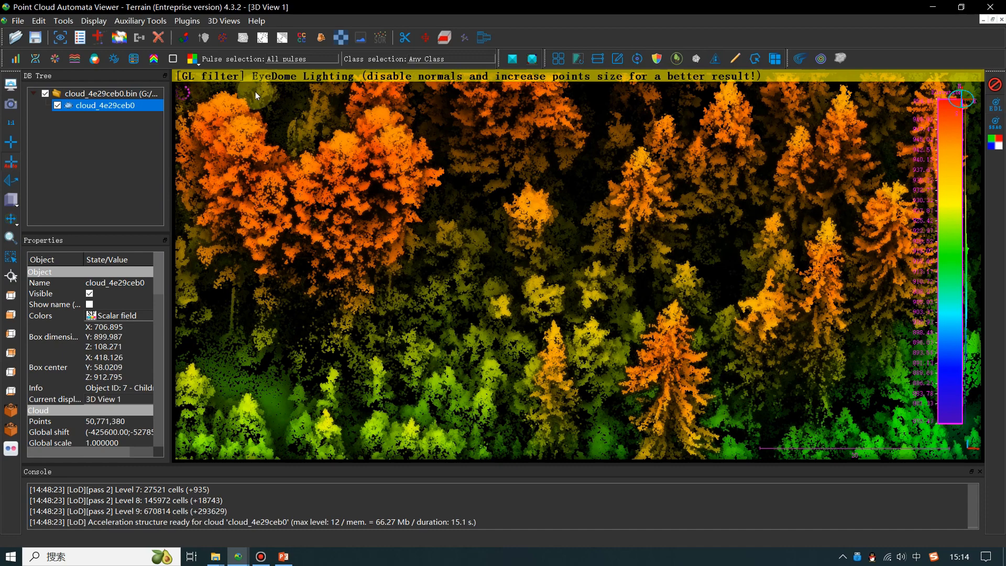
pyautogui.click(198, 64)
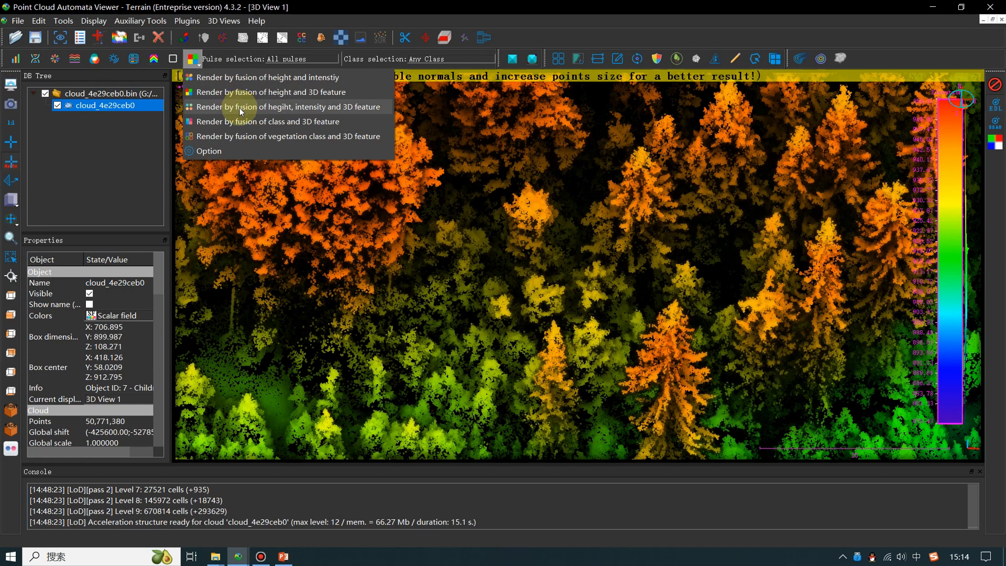
pyautogui.click(241, 111)
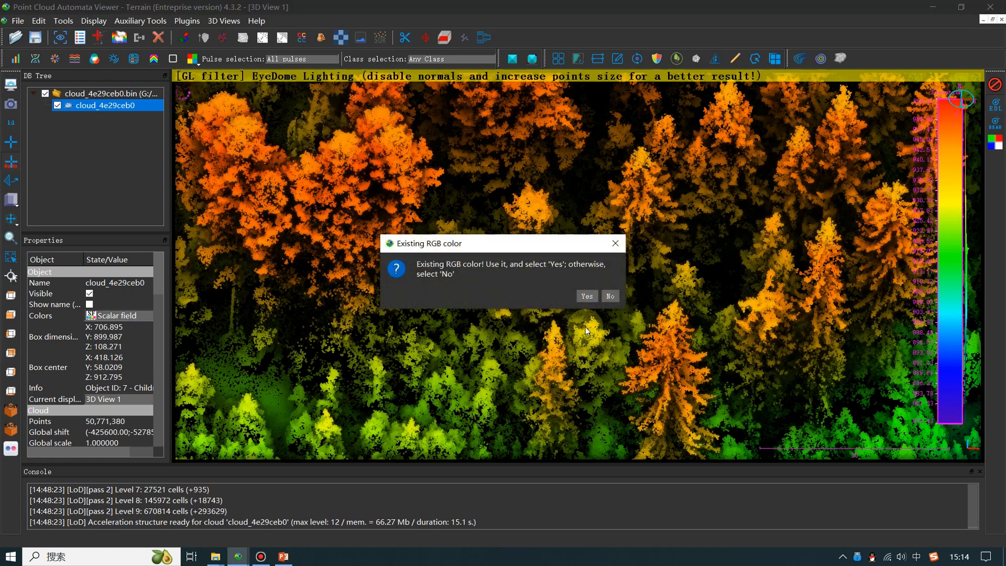
pyautogui.click(609, 297)
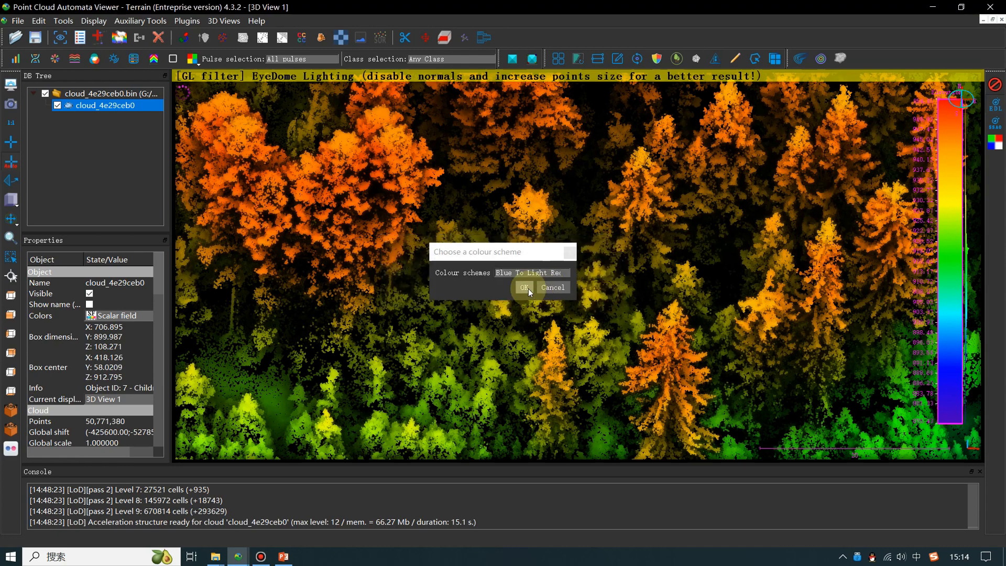
pyautogui.click(527, 288)
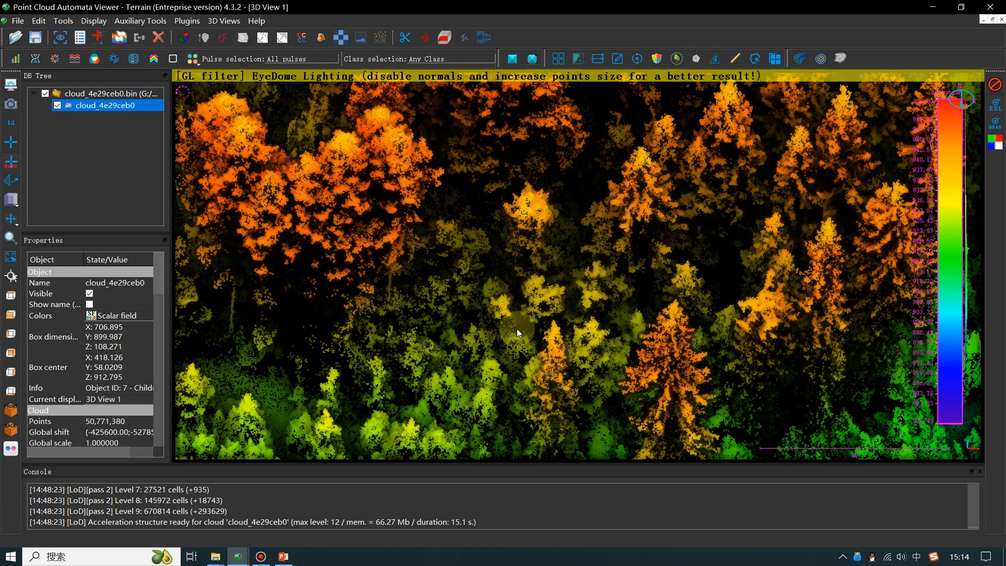
pyautogui.moveTo(517, 329); pyautogui.dragTo(601, 327)
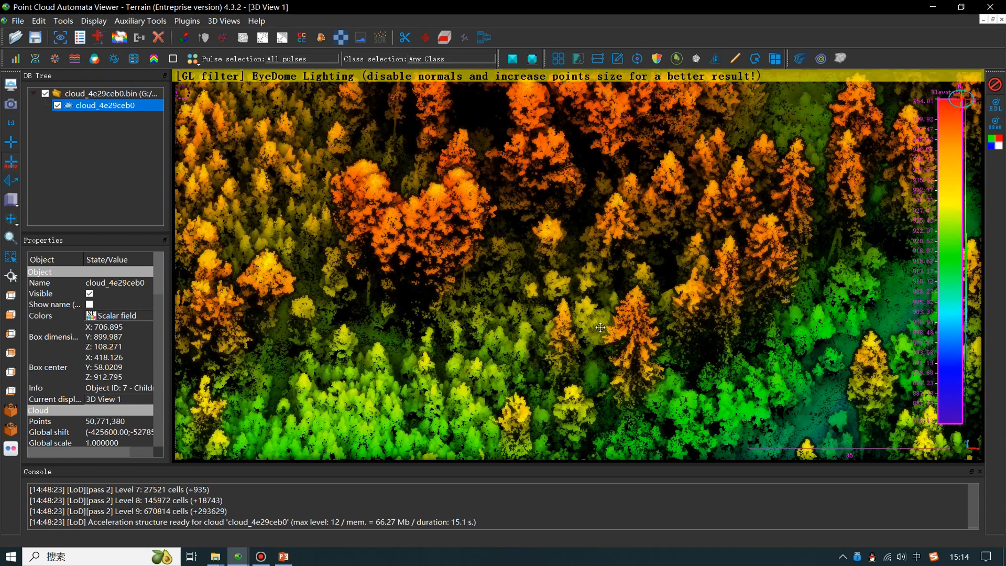
pyautogui.moveTo(553, 287); pyautogui.dragTo(546, 312)
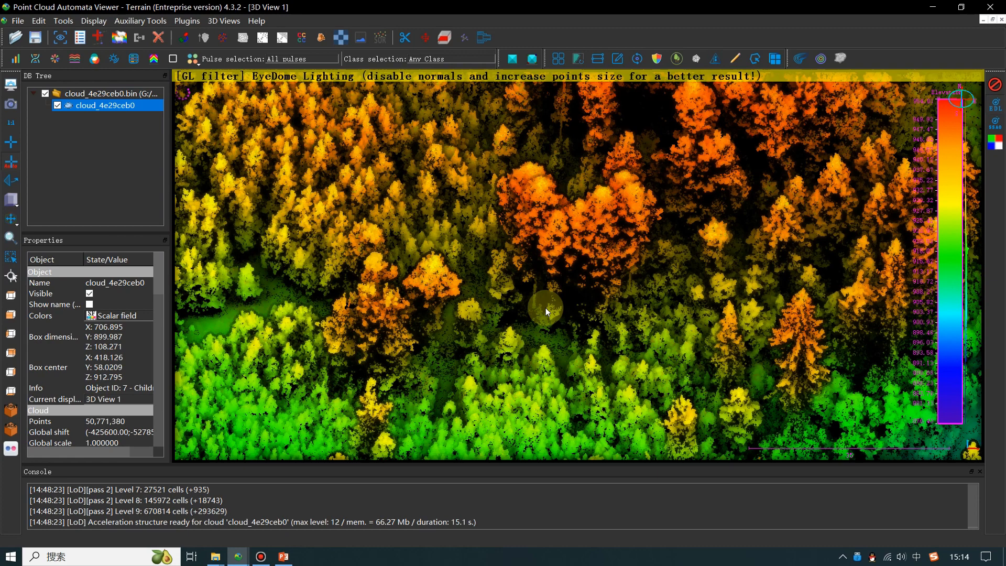
# - Render the cloud by fusion of class and 3D feature, and inspect the trees along the forest track
pyautogui.click(200, 61)
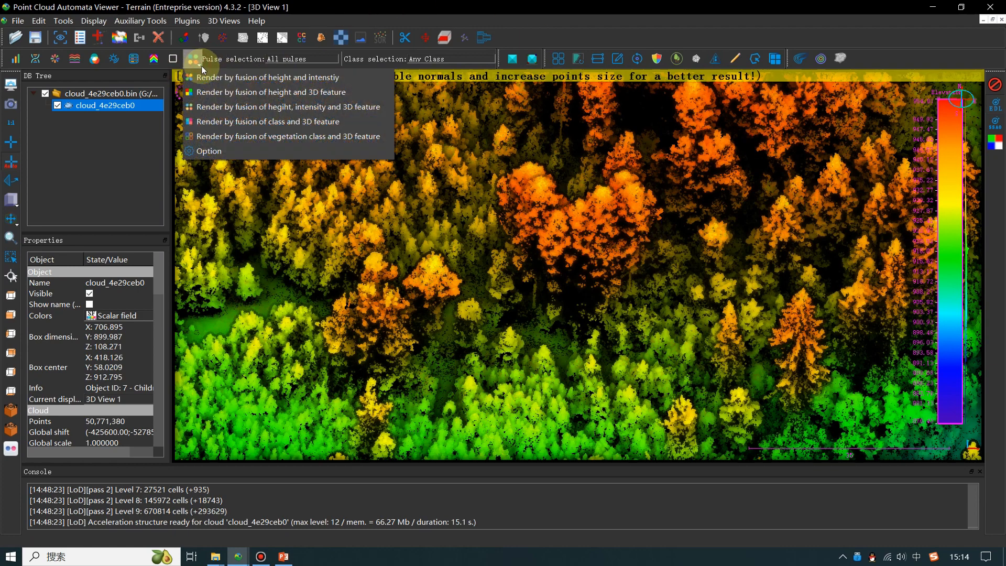
pyautogui.click(234, 123)
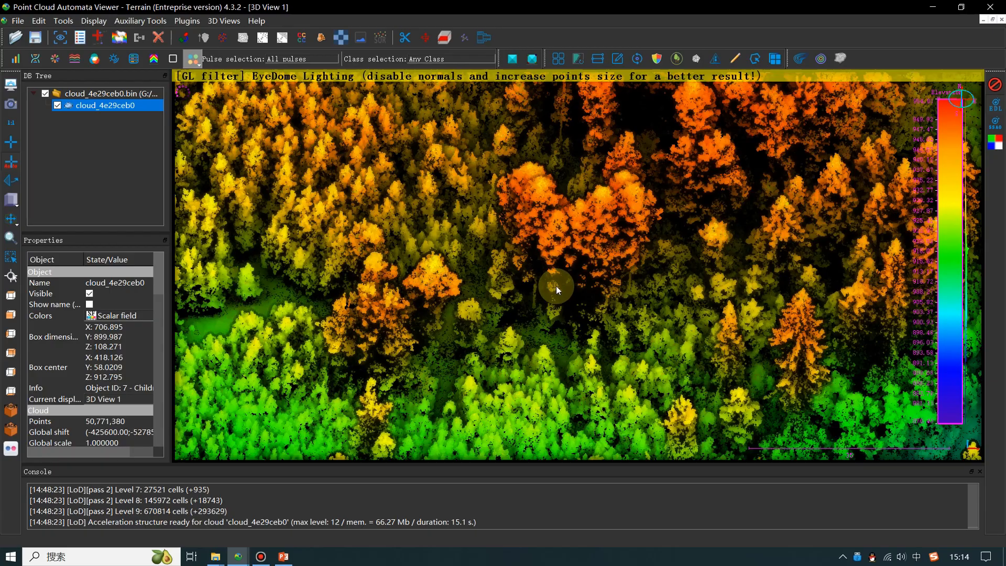
pyautogui.scroll(-8, 548, 292)
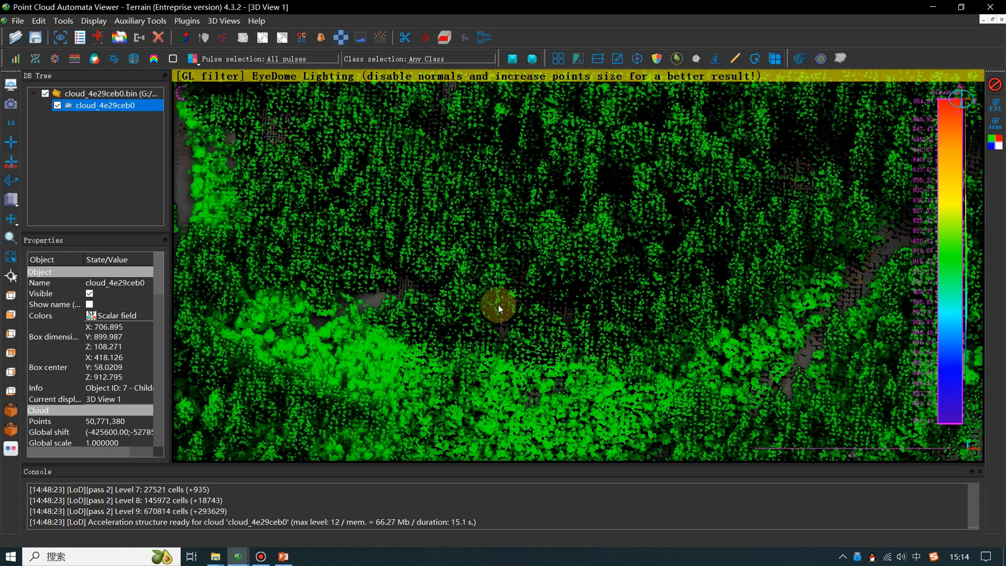
pyautogui.moveTo(498, 305); pyautogui.dragTo(688, 336, button='right')
pyautogui.moveTo(388, 266); pyautogui.dragTo(488, 336, button='right')
pyautogui.scroll(5, 488, 333)
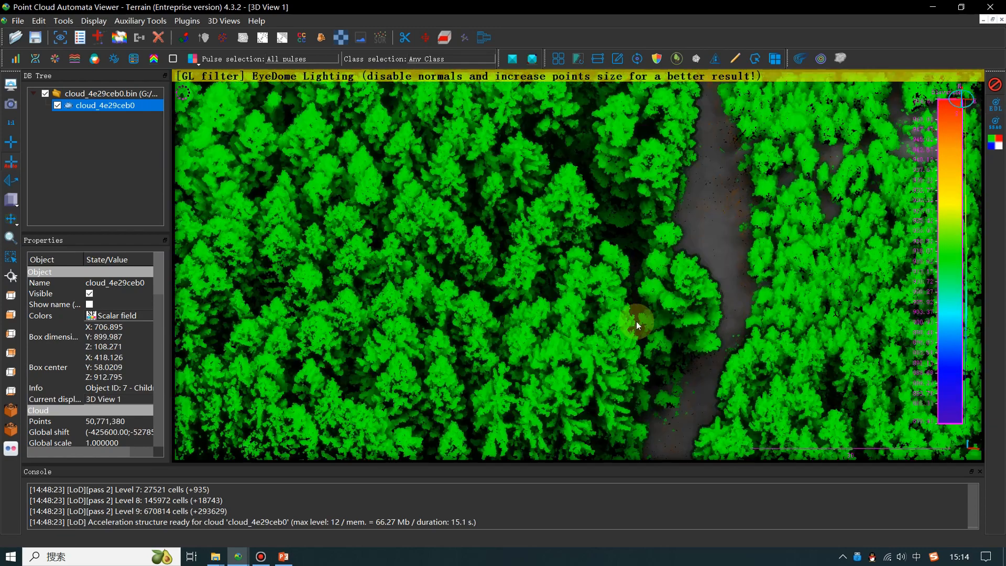
pyautogui.moveTo(636, 325); pyautogui.dragTo(393, 225, button='right')
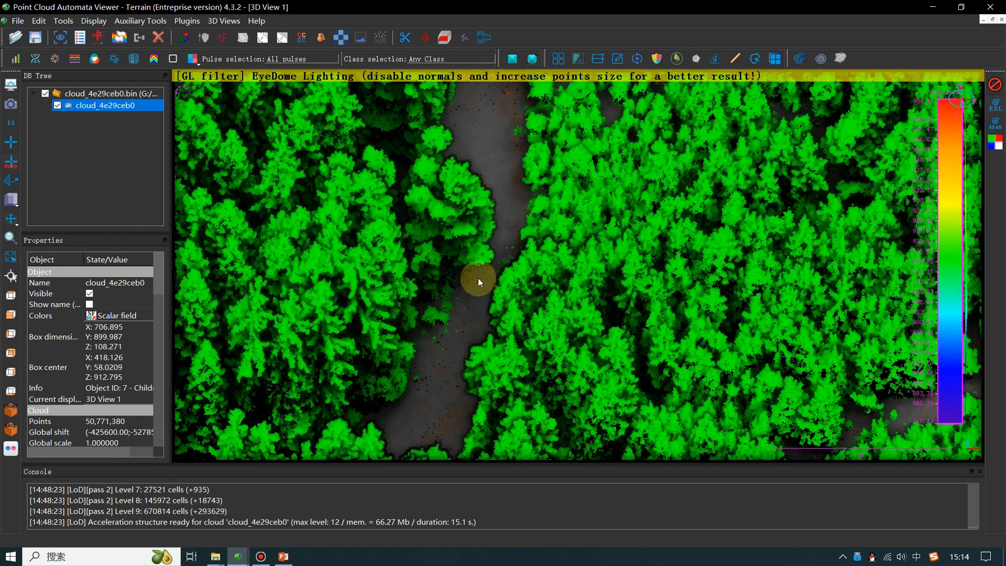
pyautogui.moveTo(478, 282); pyautogui.dragTo(478, 78, button='right')
# - Limit the class selection to 2 - Ground and add 5 - High vegetation to it
pyautogui.click(482, 59)
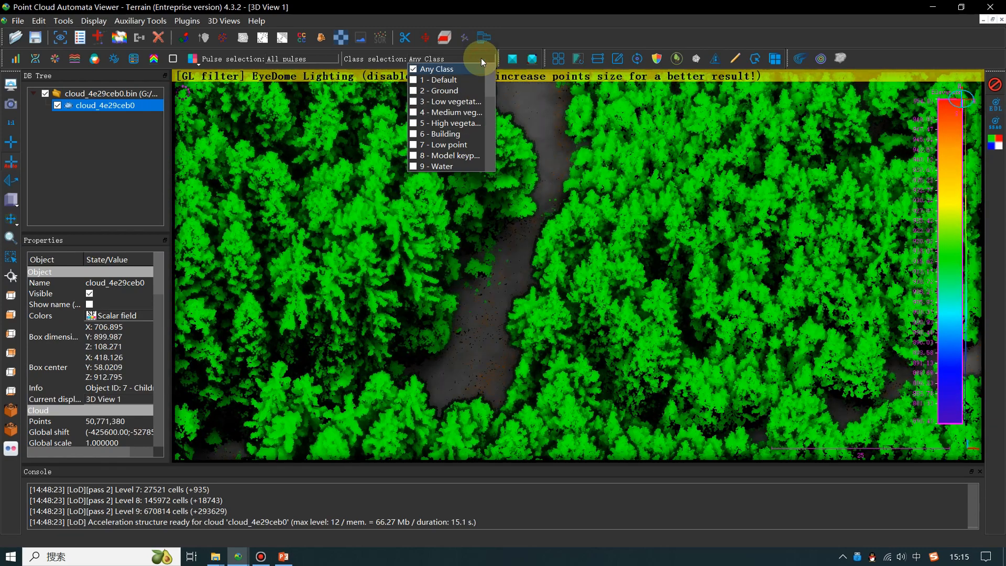
pyautogui.click(445, 90)
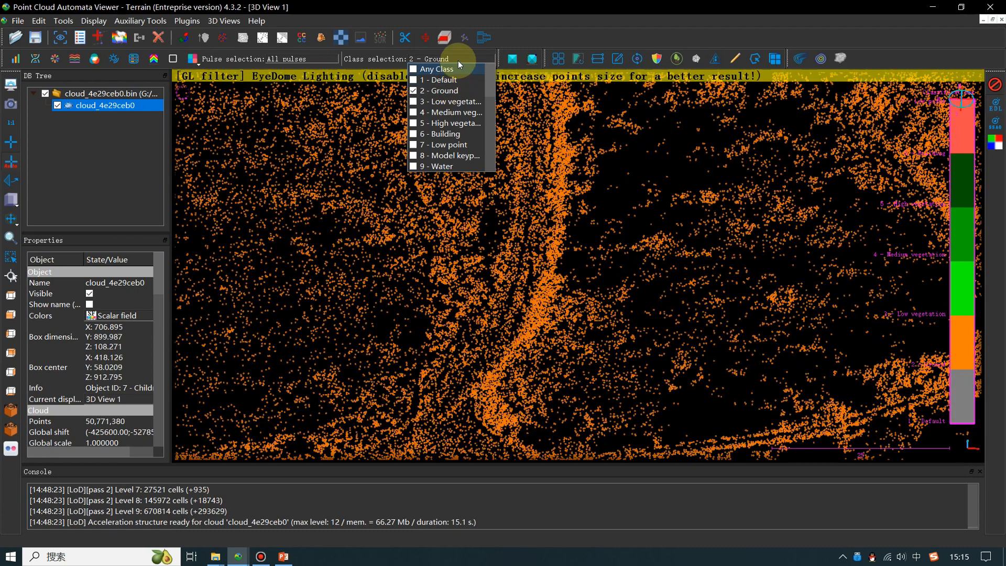
pyautogui.click(459, 61)
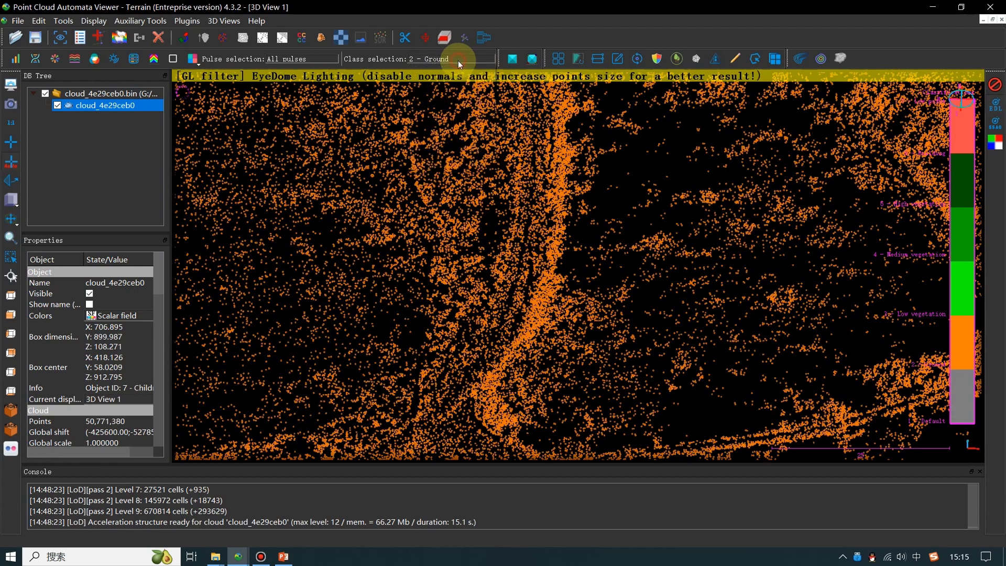
pyautogui.click(458, 61)
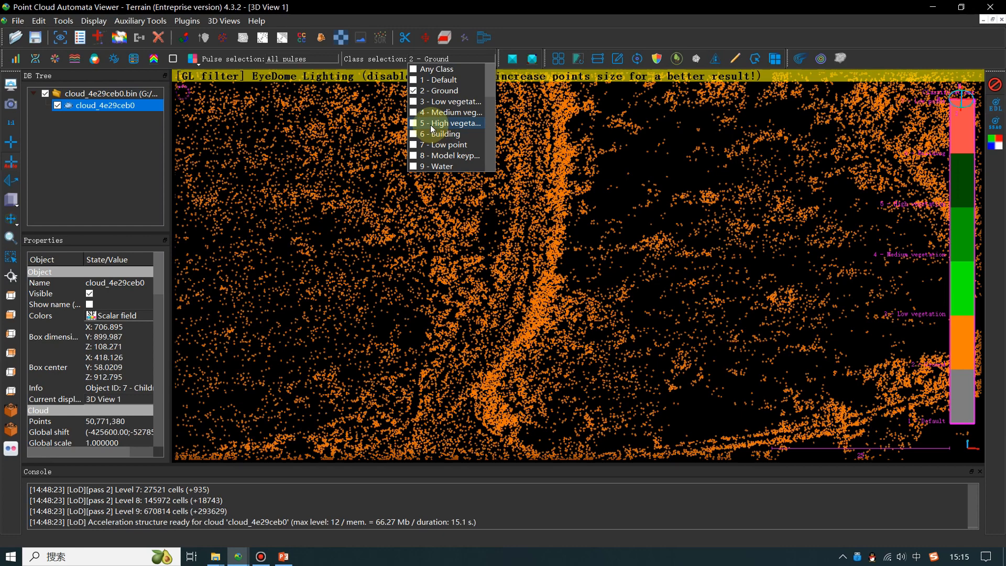
pyautogui.click(445, 122)
pyautogui.click(458, 60)
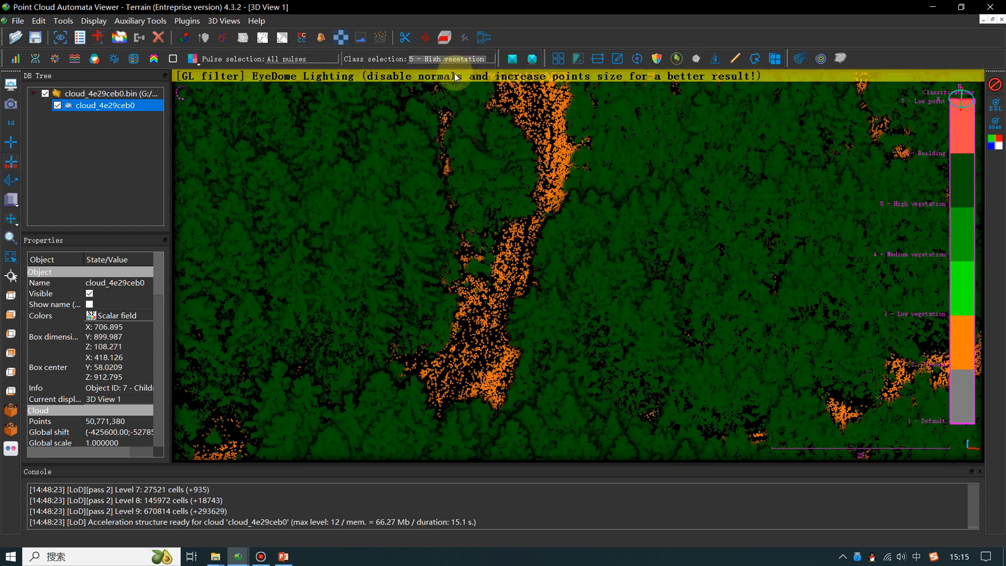
# - Add 6 - Building to the class selection and inspect the classified forest, tracks and buildings
pyautogui.click(458, 59)
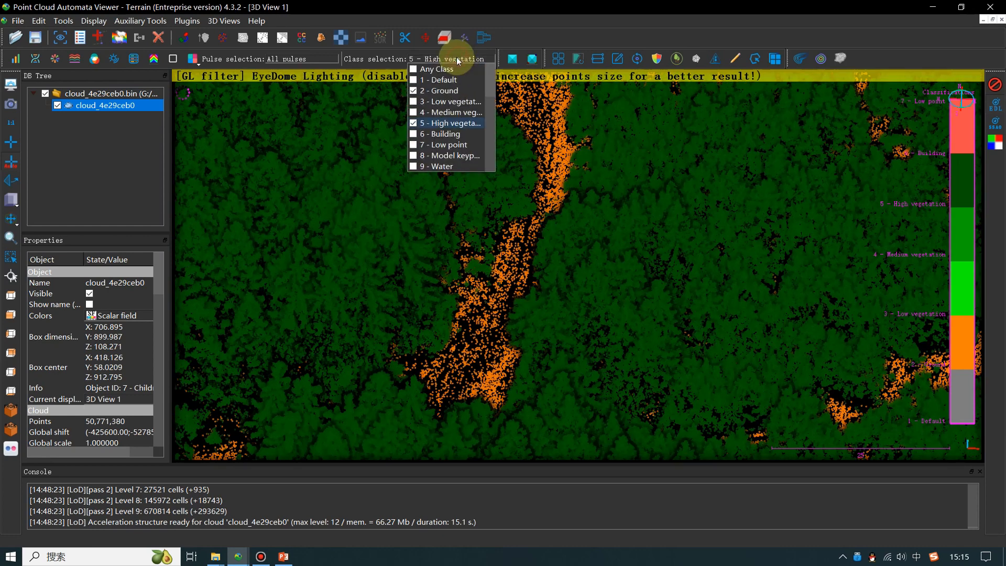
pyautogui.click(411, 136)
pyautogui.moveTo(343, 141); pyautogui.dragTo(663, 367, button='right')
pyautogui.scroll(-5, 502, 261)
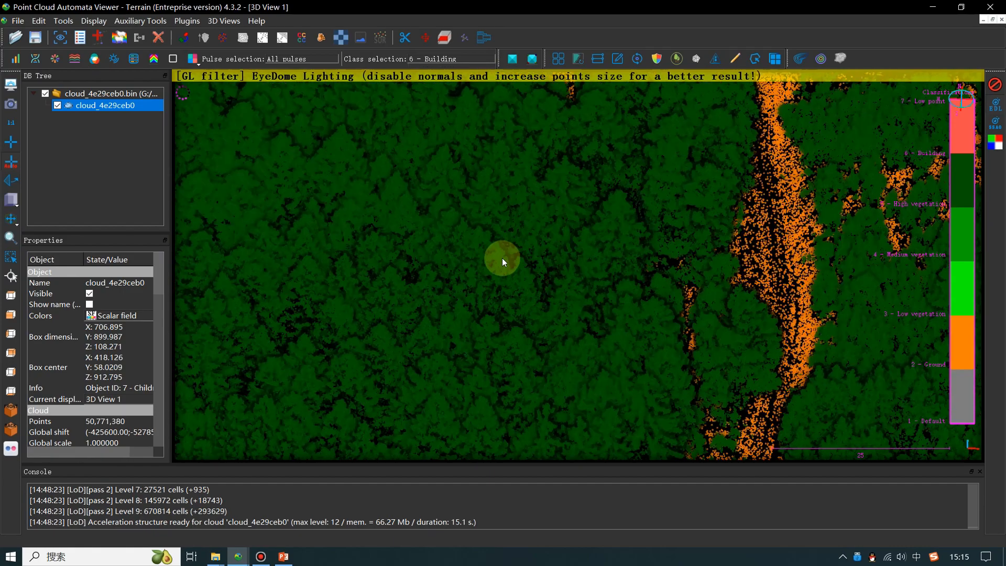
pyautogui.scroll(-4, 495, 262)
pyautogui.scroll(-4, 486, 263)
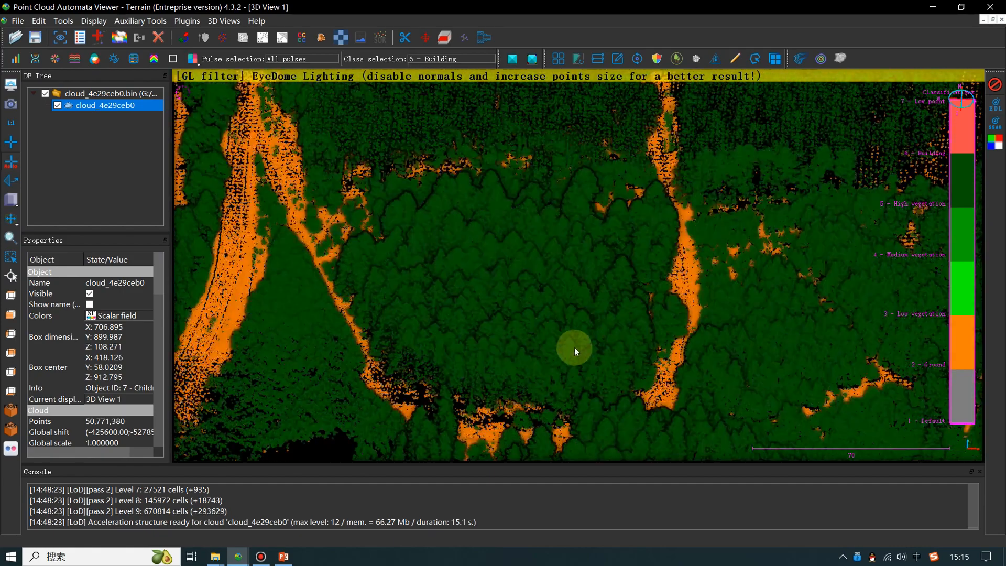
pyautogui.moveTo(291, 144); pyautogui.dragTo(592, 330, button='right')
pyautogui.moveTo(506, 220); pyautogui.dragTo(456, 423, button='right')
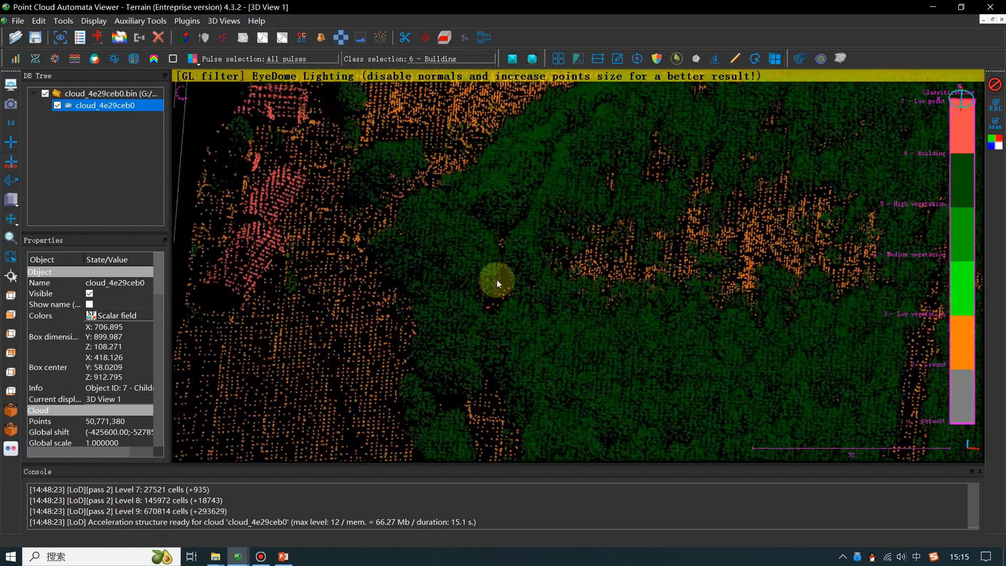
pyautogui.scroll(5, 584, 297)
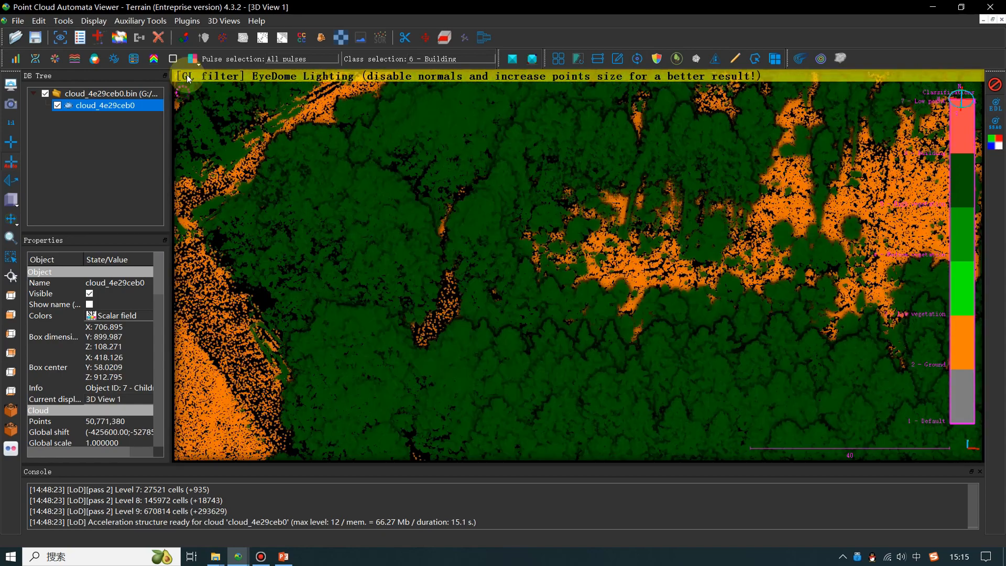
# - Render the selected classes again by fusion of class and 3D feature, and inspect the forest edge, clearing and house
pyautogui.click(195, 64)
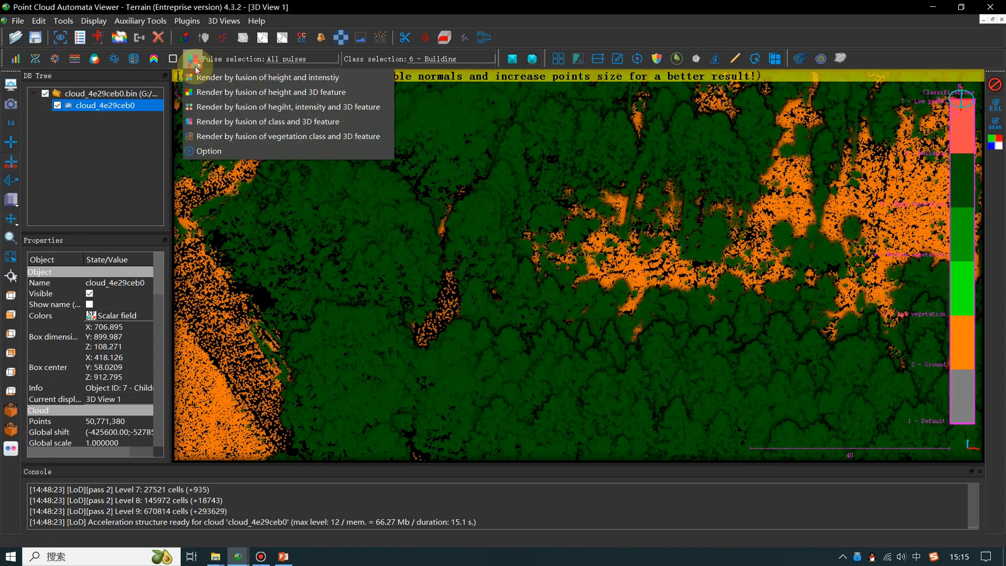
pyautogui.click(244, 123)
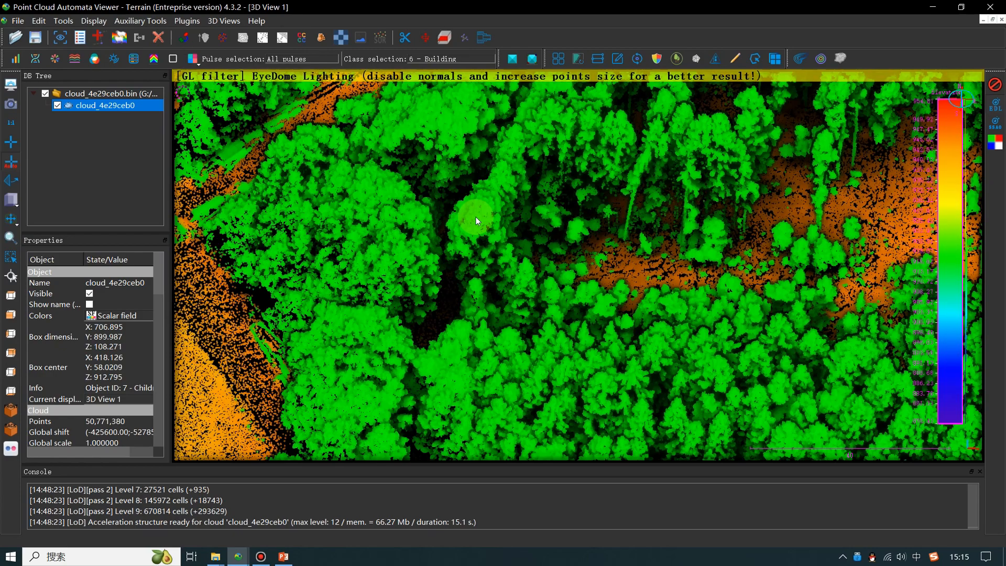
pyautogui.moveTo(639, 335); pyautogui.dragTo(627, 359)
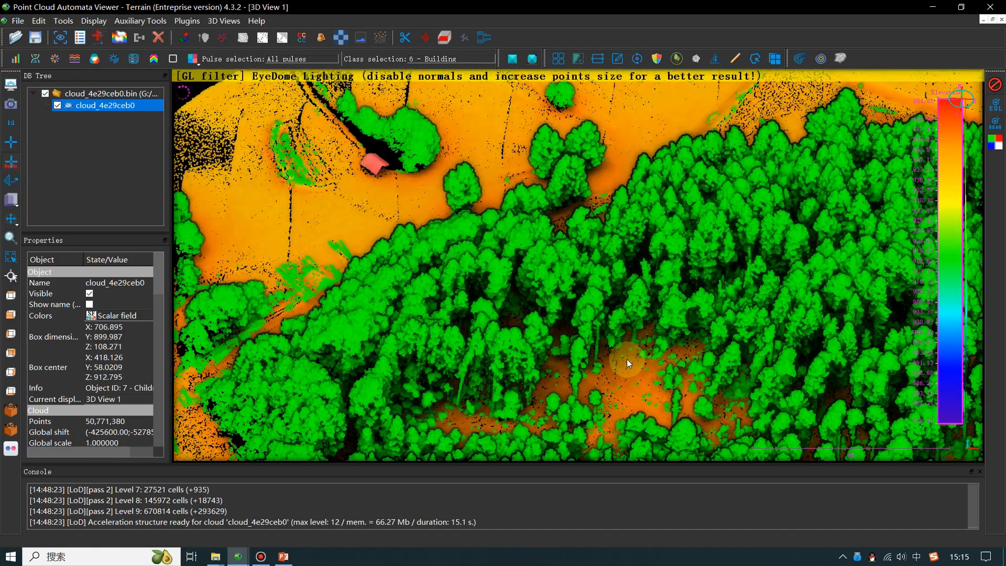
pyautogui.moveTo(627, 360); pyautogui.dragTo(628, 281)
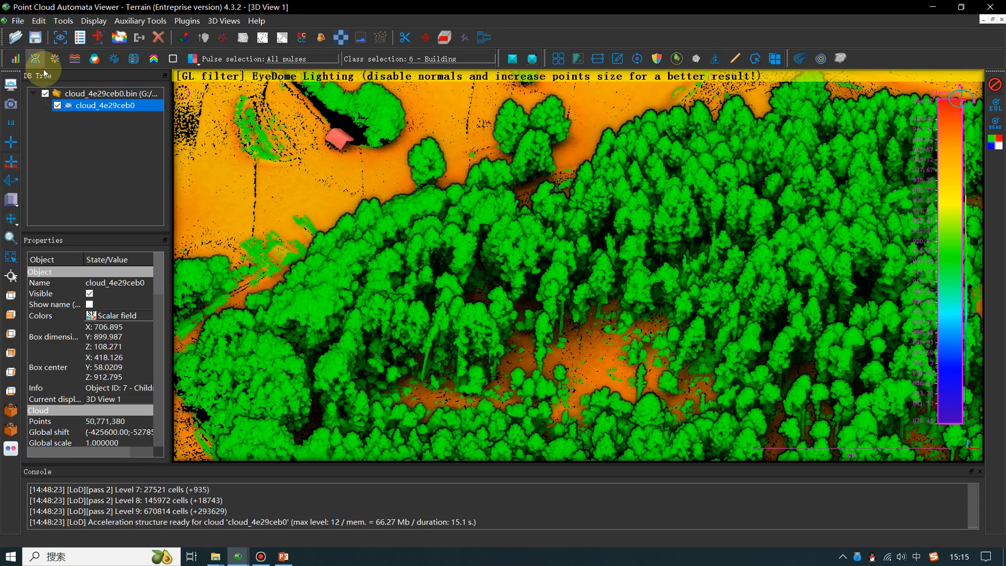
# - Render the cloud by point source ID and inspect the individually coloured tree crowns from the top view
pyautogui.click(199, 65)
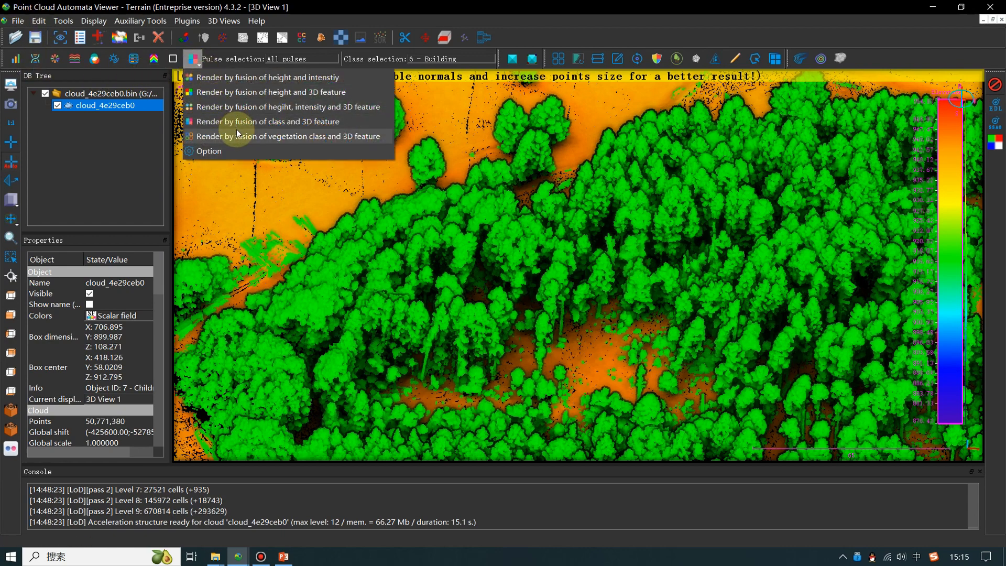
pyautogui.click(139, 62)
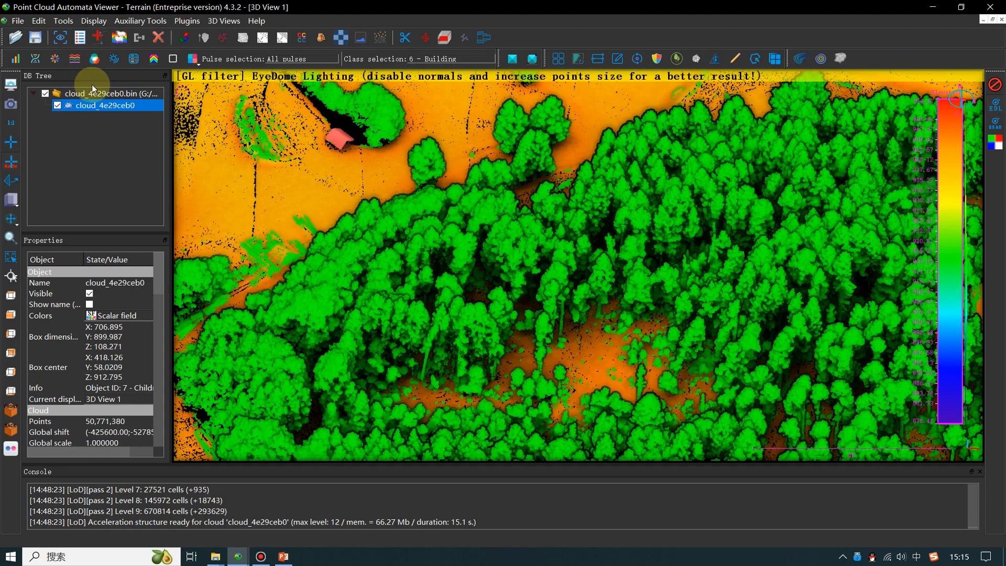
pyautogui.click(76, 60)
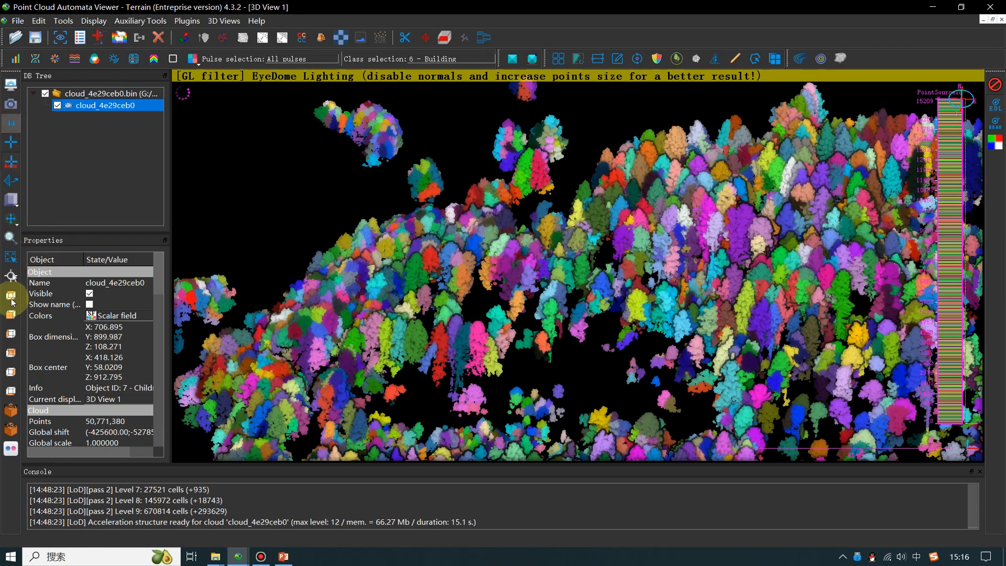
pyautogui.click(10, 296)
pyautogui.scroll(8, 572, 330)
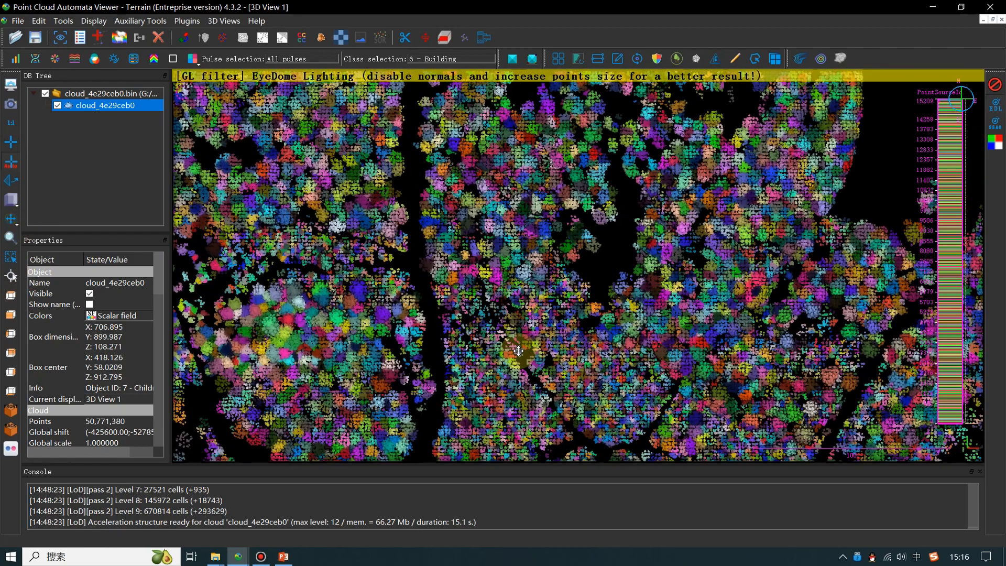
pyautogui.moveTo(539, 197); pyautogui.dragTo(472, 363, button='right')
pyautogui.scroll(7, 498, 291)
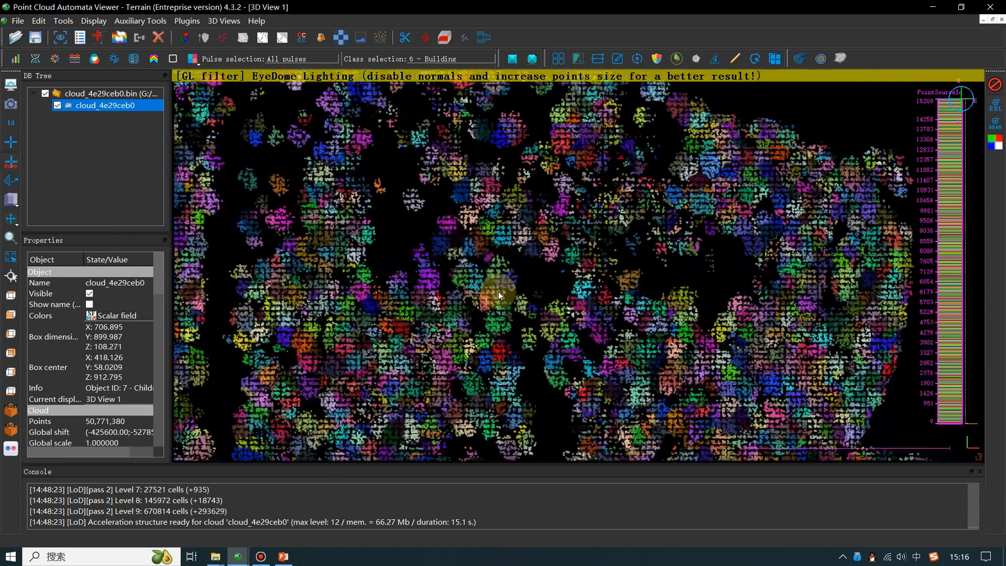
pyautogui.scroll(1, 462, 327)
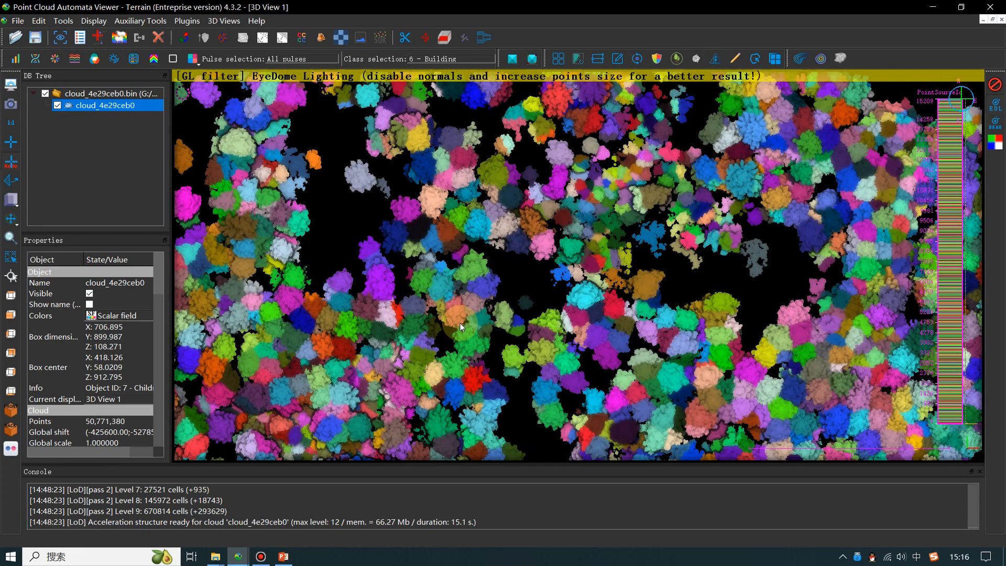
pyautogui.moveTo(458, 323); pyautogui.dragTo(467, 292, button='right')
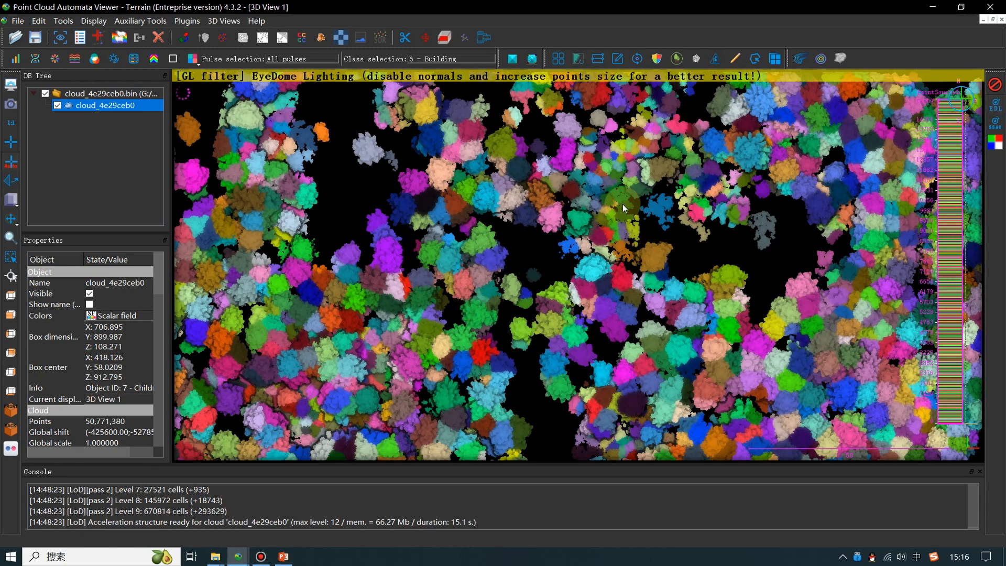
# - Start picking individual objects, pick the violet tree and the pink tree one at a time, and inspect each in a separate 3D profile view
pyautogui.click(658, 60)
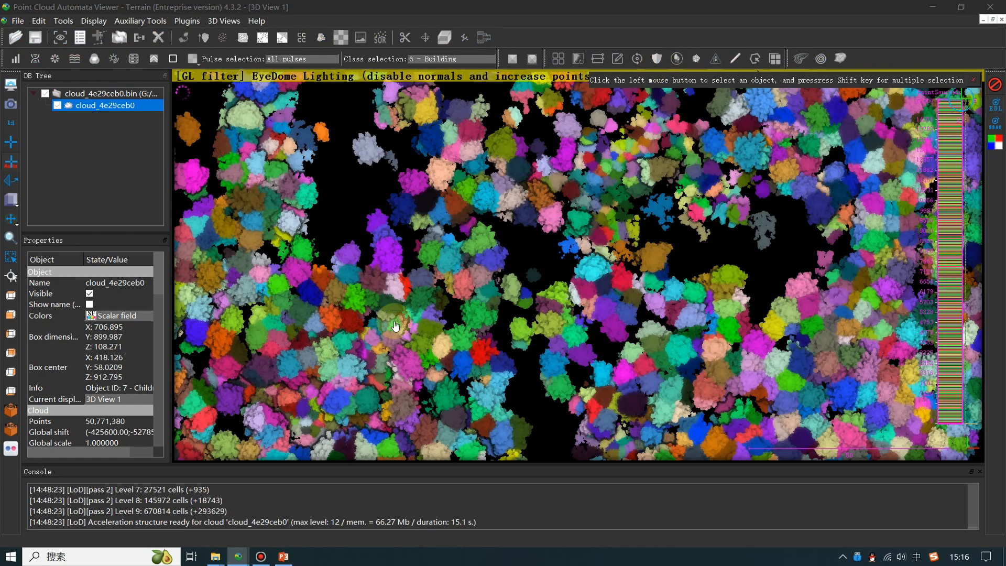
pyautogui.click(390, 262)
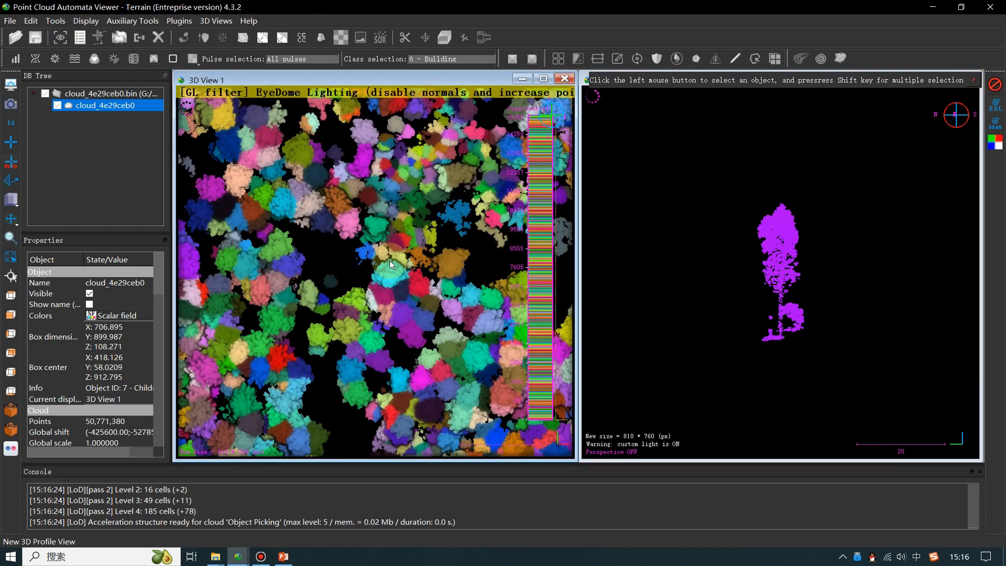
pyautogui.scroll(8, 856, 369)
pyautogui.moveTo(782, 263); pyautogui.dragTo(816, 349)
pyautogui.click(350, 229)
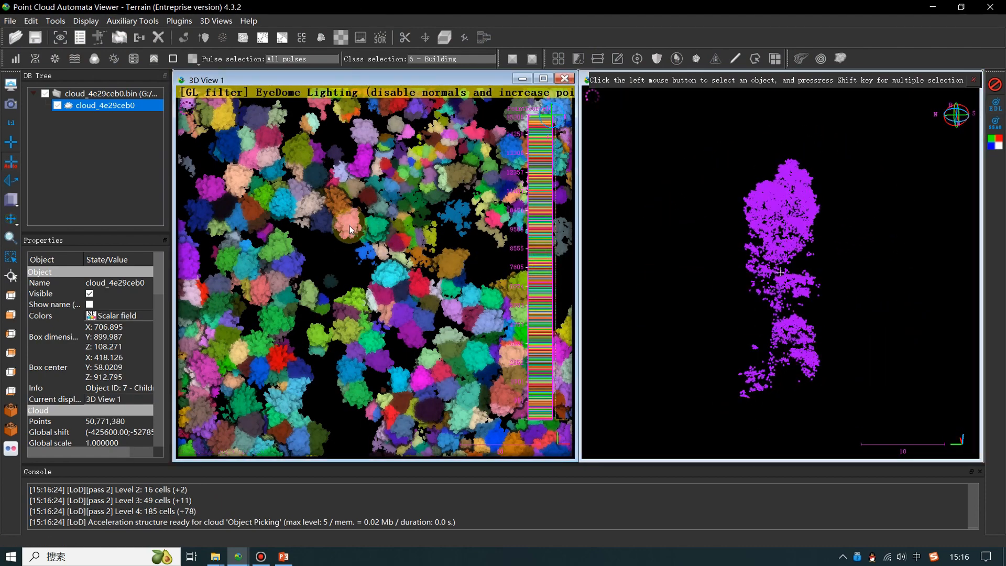
pyautogui.moveTo(795, 231); pyautogui.dragTo(807, 190)
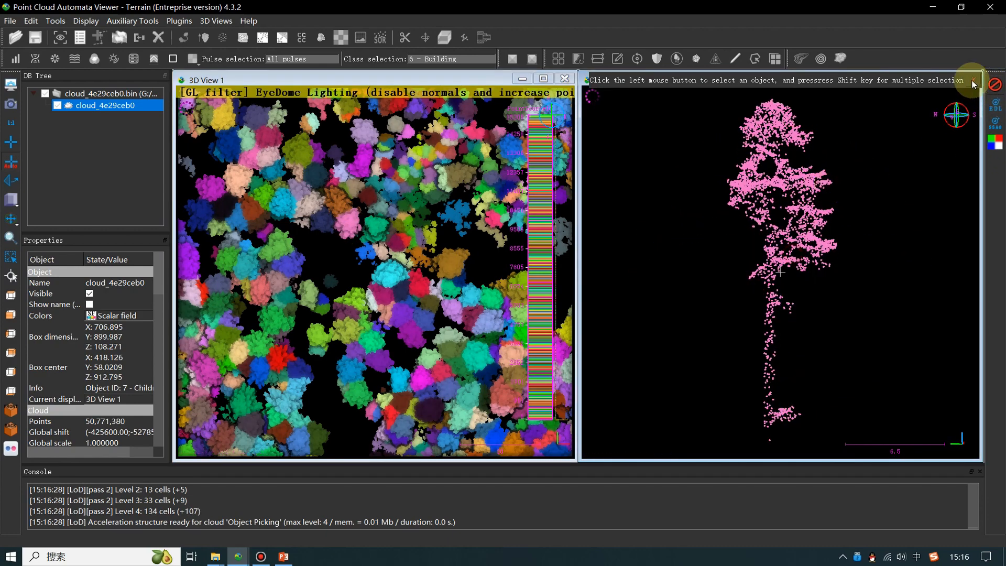
# - Extend the pink tree's selection with the neighbouring brown, red, cyan and green trees to compare them together in the profile view
pyautogui.click(475, 215)
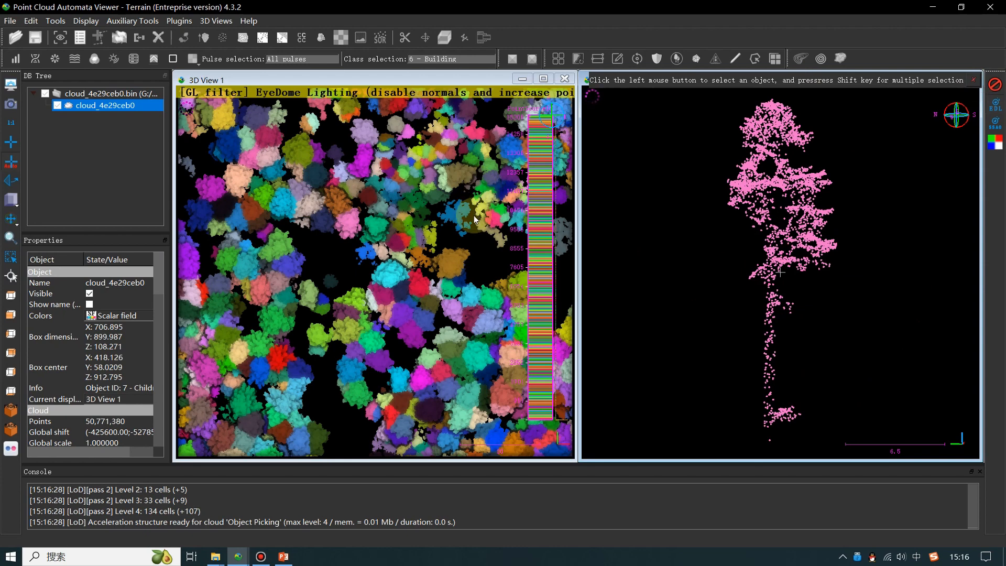
pyautogui.keyDown('shift'); pyautogui.click(451, 270); pyautogui.keyUp('shift')
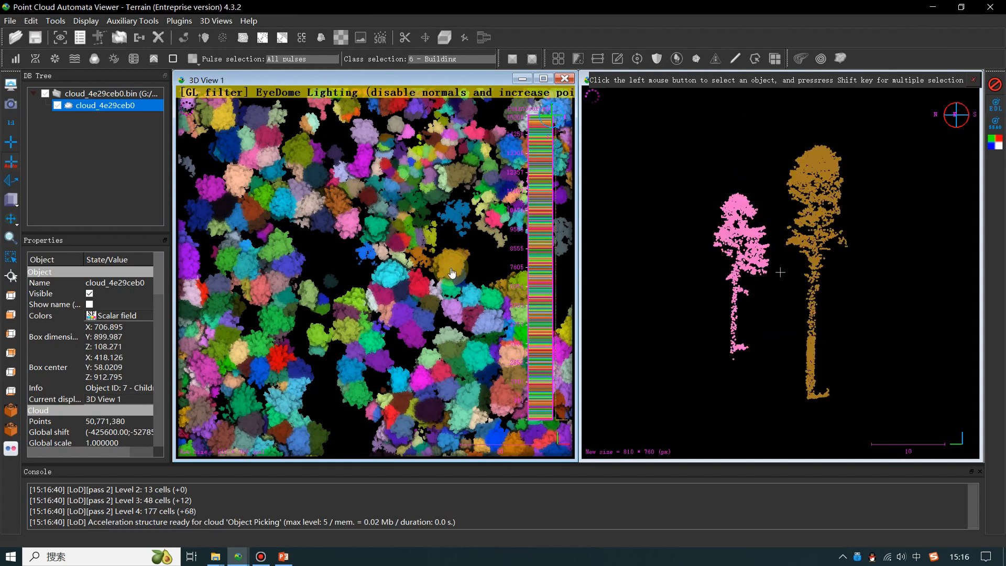
pyautogui.keyDown('shift'); pyautogui.click(423, 293); pyautogui.keyUp('shift')
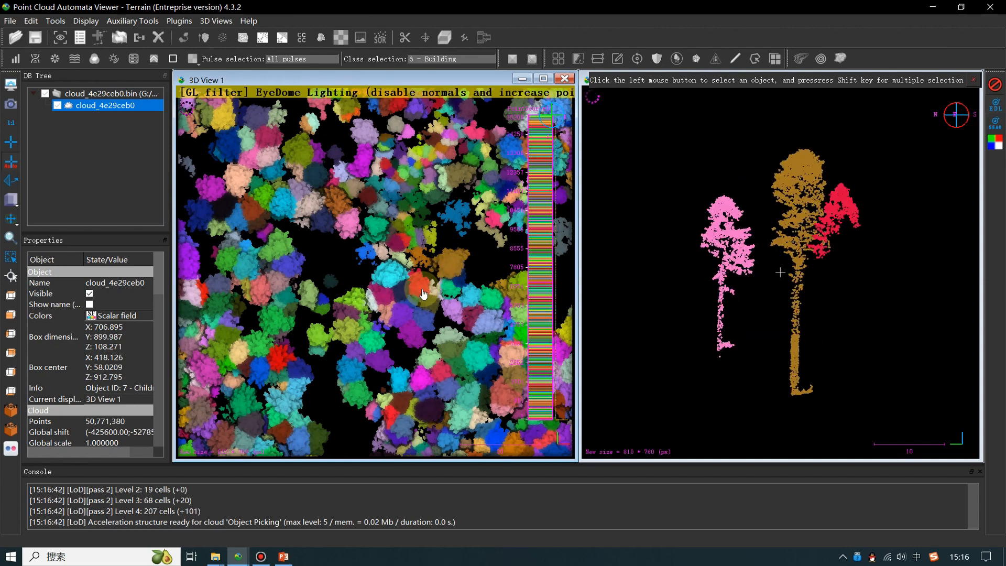
pyautogui.keyDown('shift'); pyautogui.click(396, 278); pyautogui.keyUp('shift')
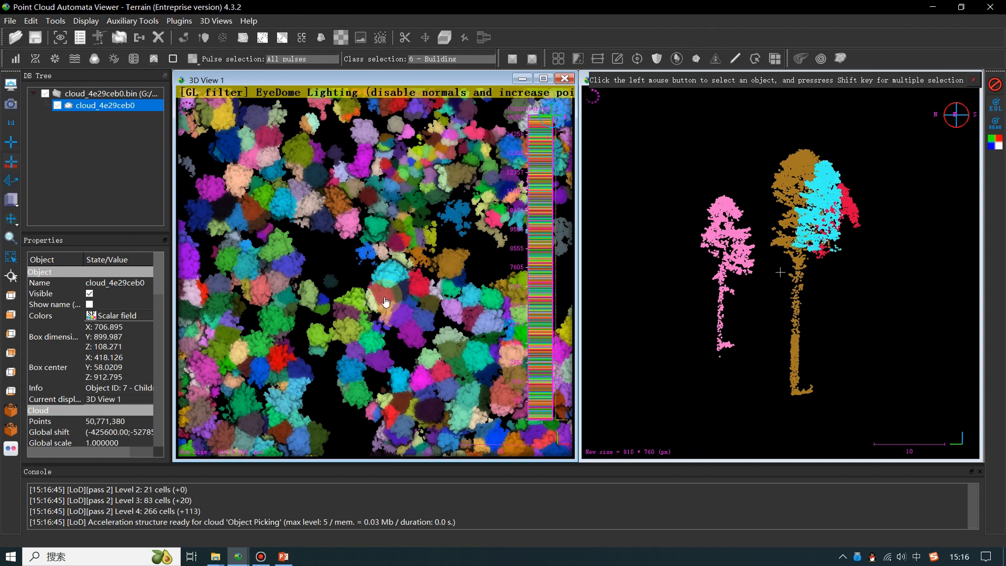
pyautogui.keyDown('shift'); pyautogui.click(492, 303); pyautogui.keyUp('shift')
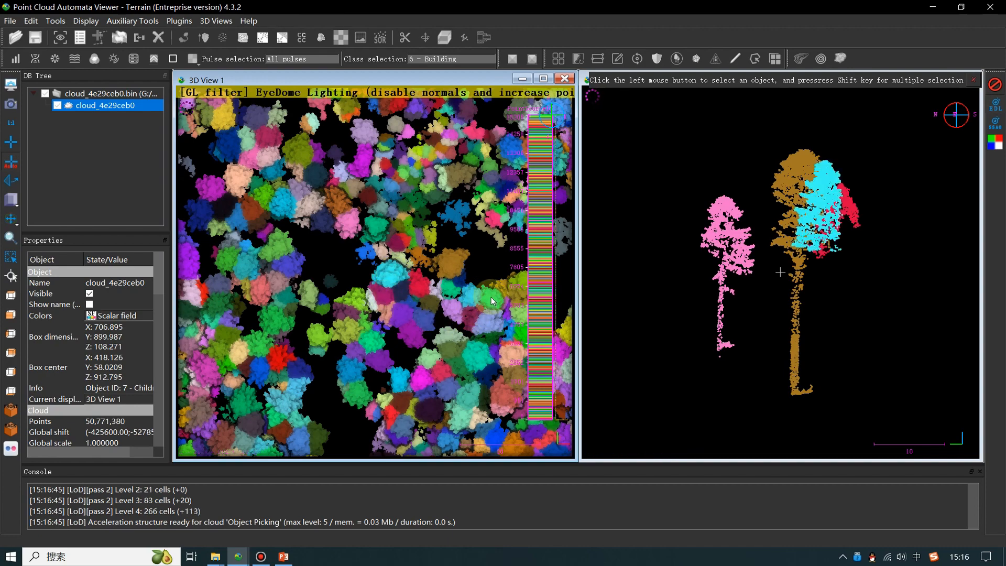
pyautogui.keyDown('shift'); pyautogui.click(499, 283); pyautogui.keyUp('shift')
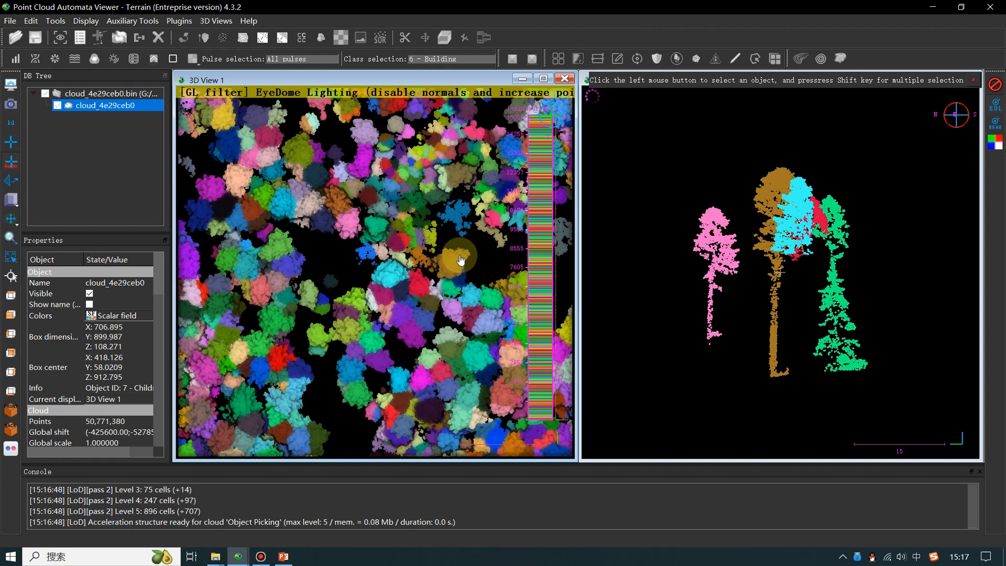
pyautogui.click(430, 281)
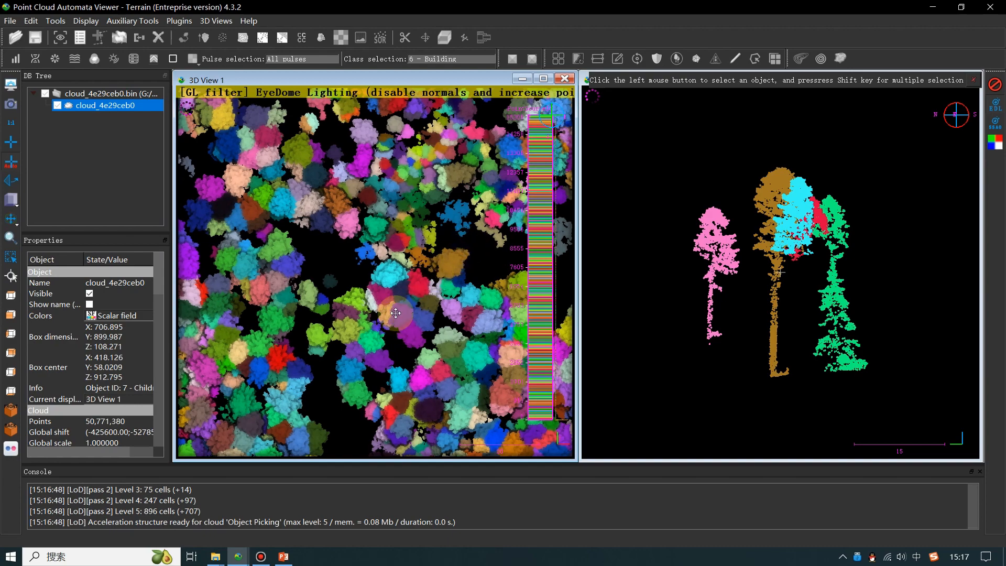